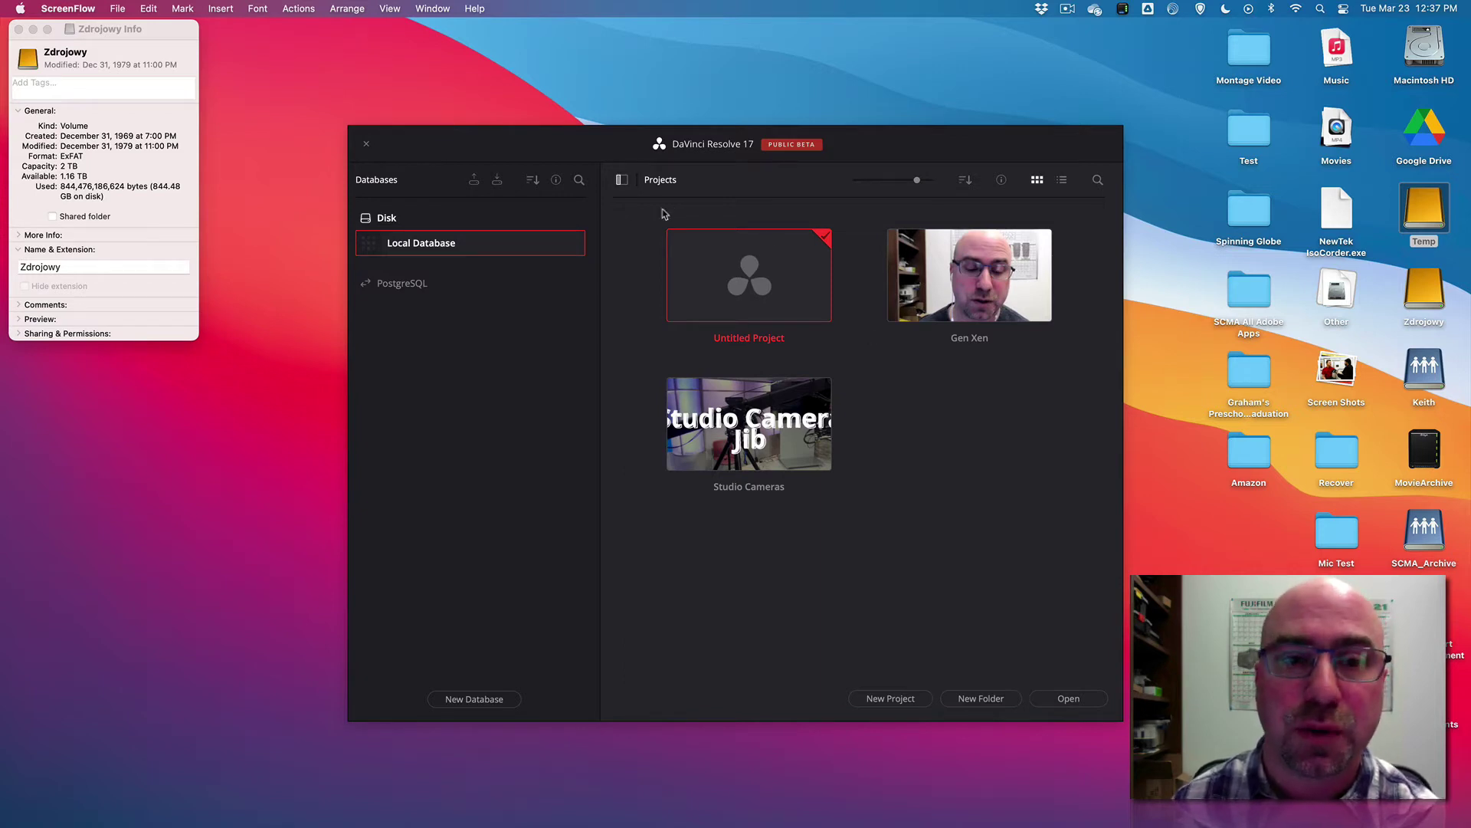
# Reveal the Local Database in Finder, browse to Blackmagic Design > DaVinci Resolve > Resolve Disk Database, then close Finder
pyautogui.rightClick(506, 247)
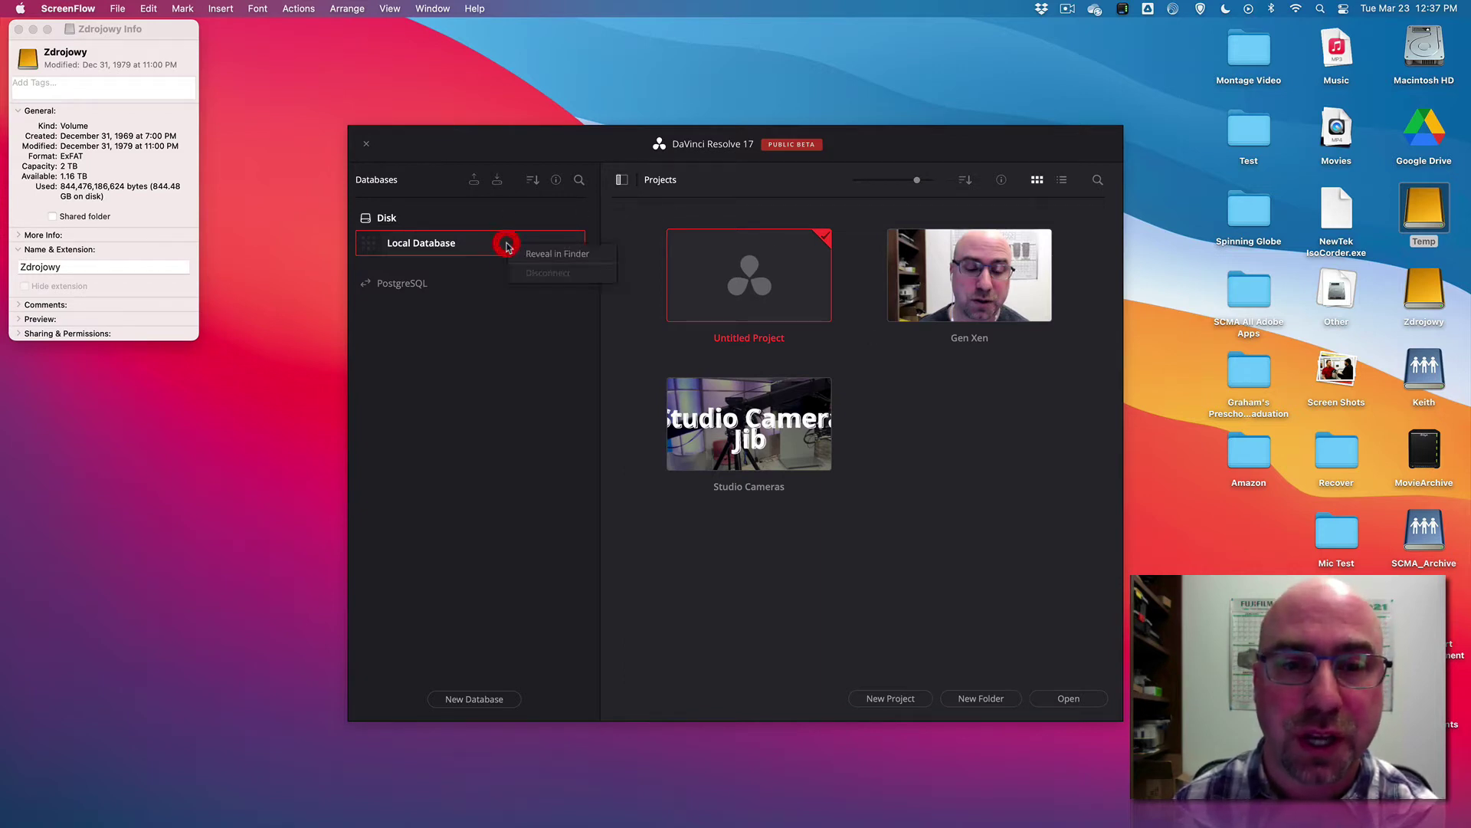
pyautogui.click(542, 255)
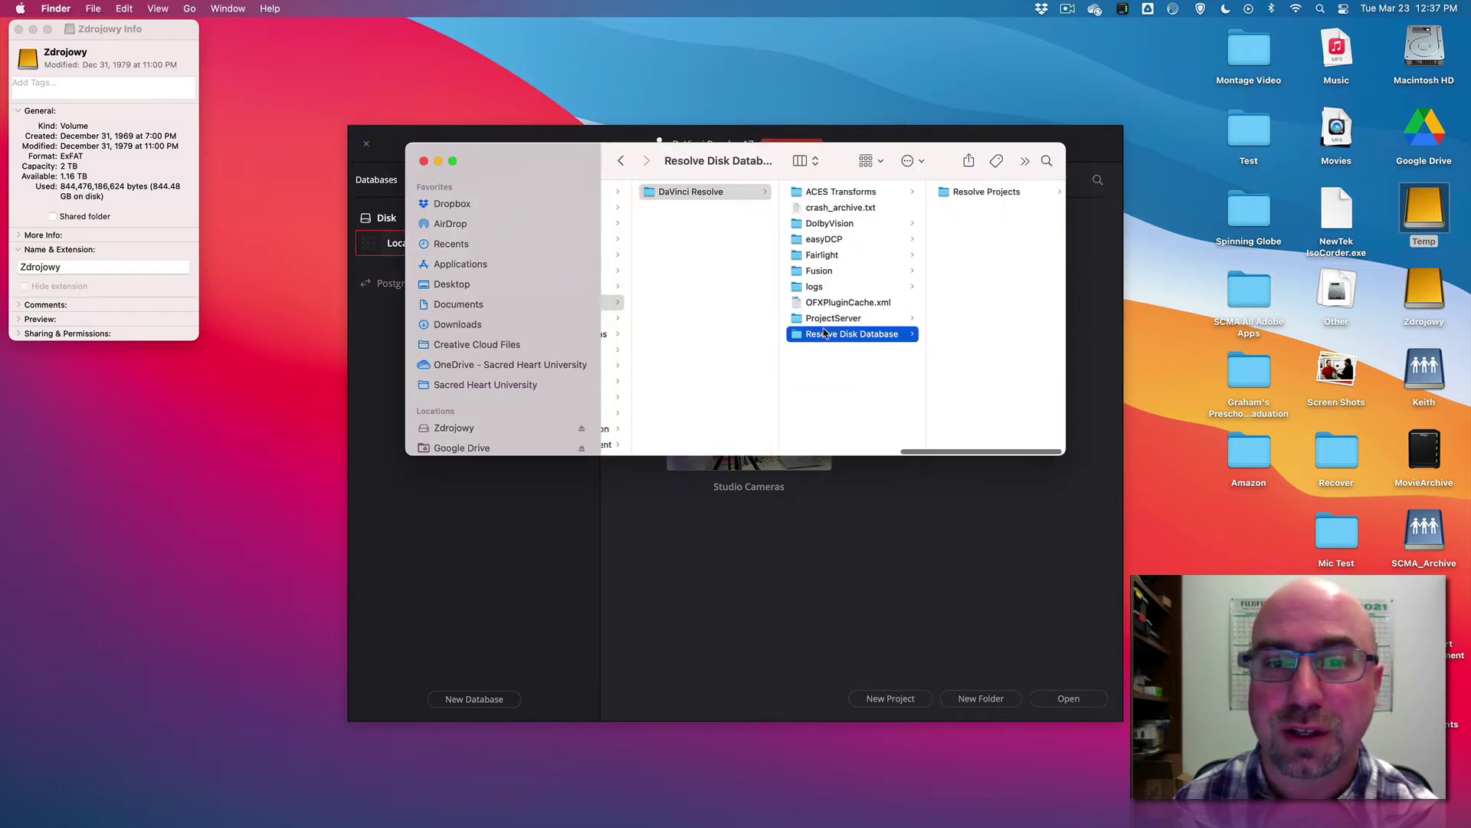
pyautogui.hscroll(-10, 825, 333)
pyautogui.hscroll(-10, 824, 333)
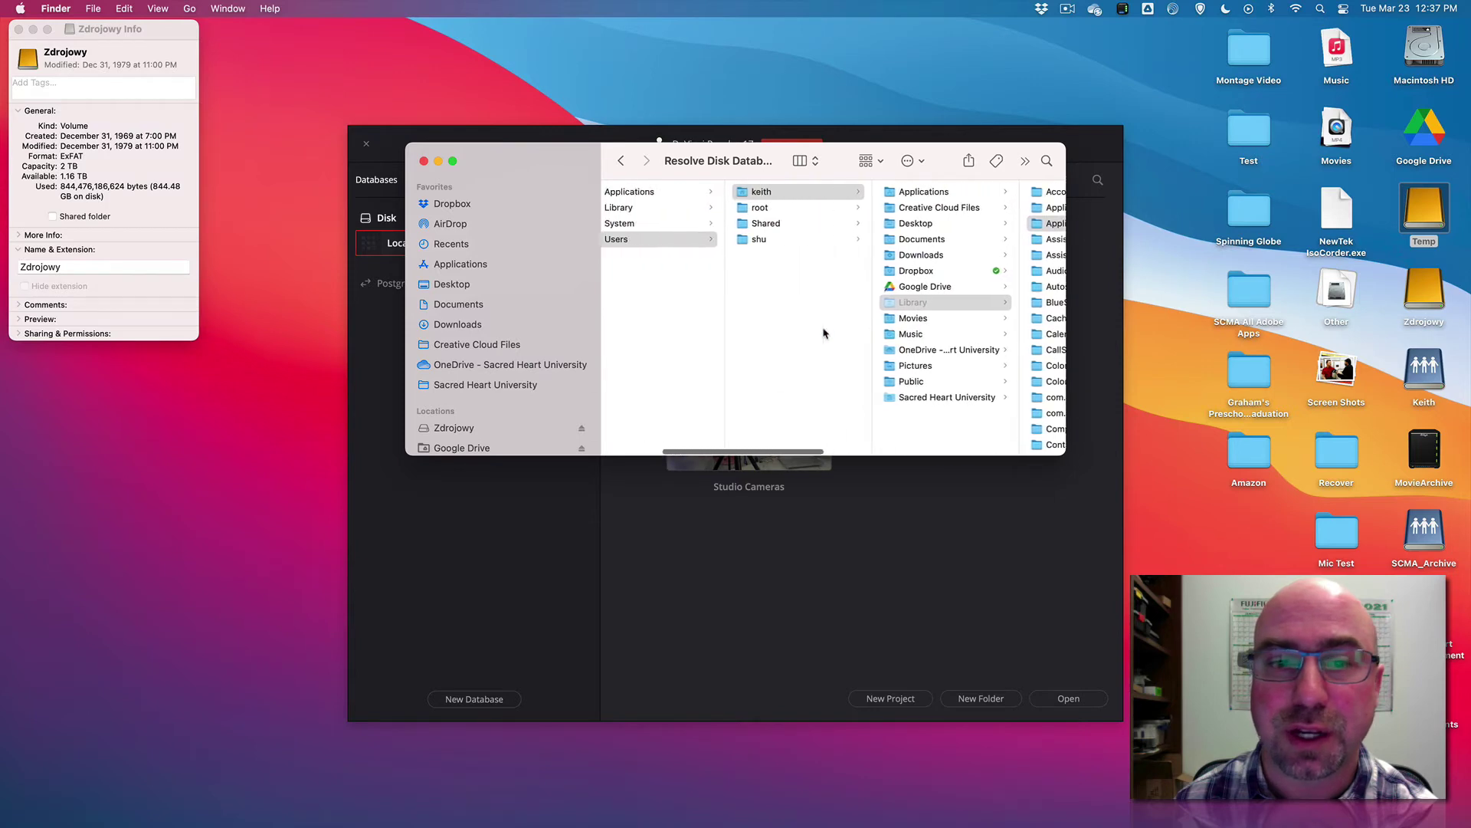
pyautogui.hscroll(10, 882, 323)
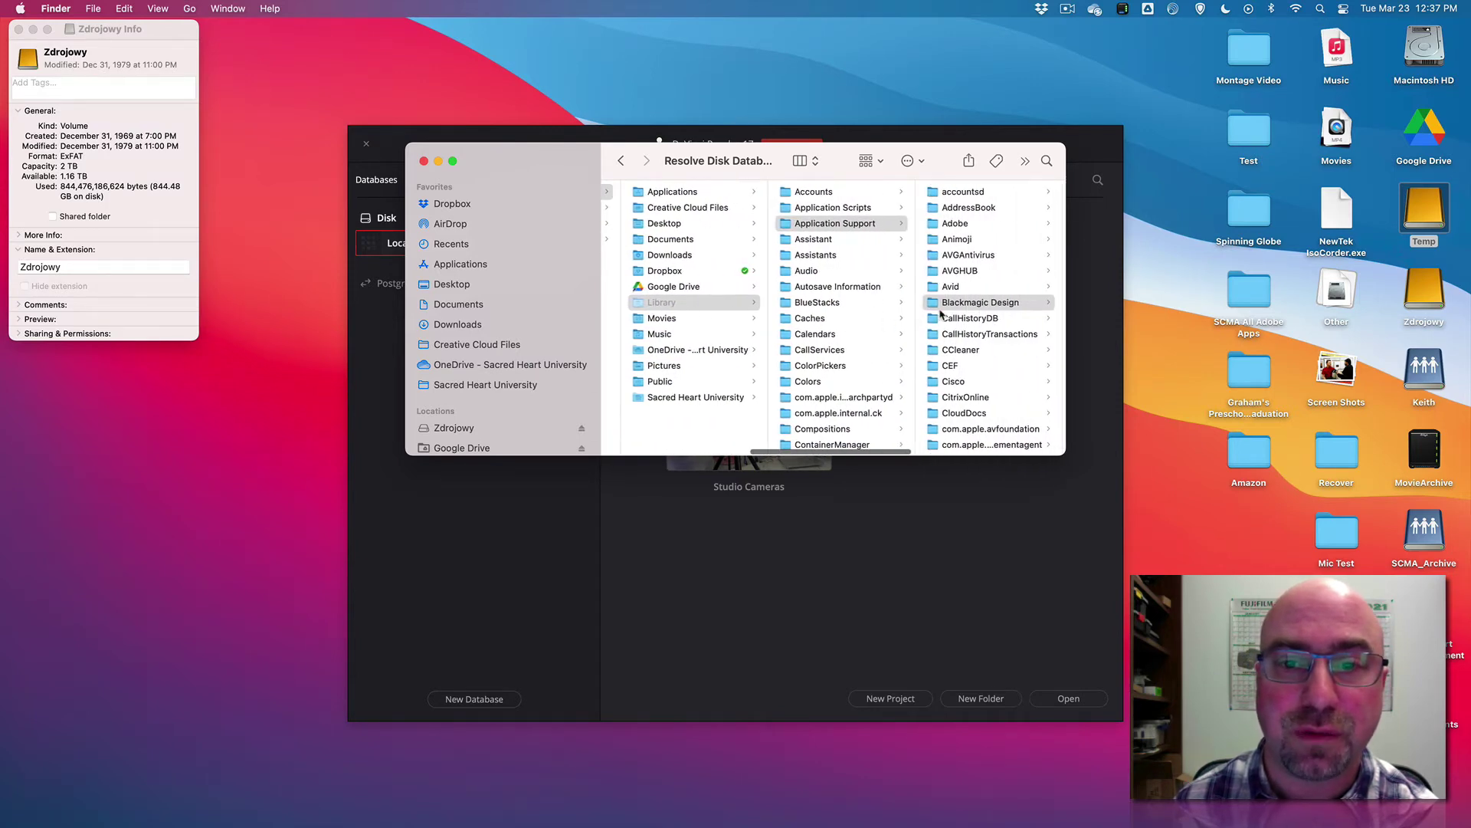
pyautogui.click(973, 307)
pyautogui.click(928, 200)
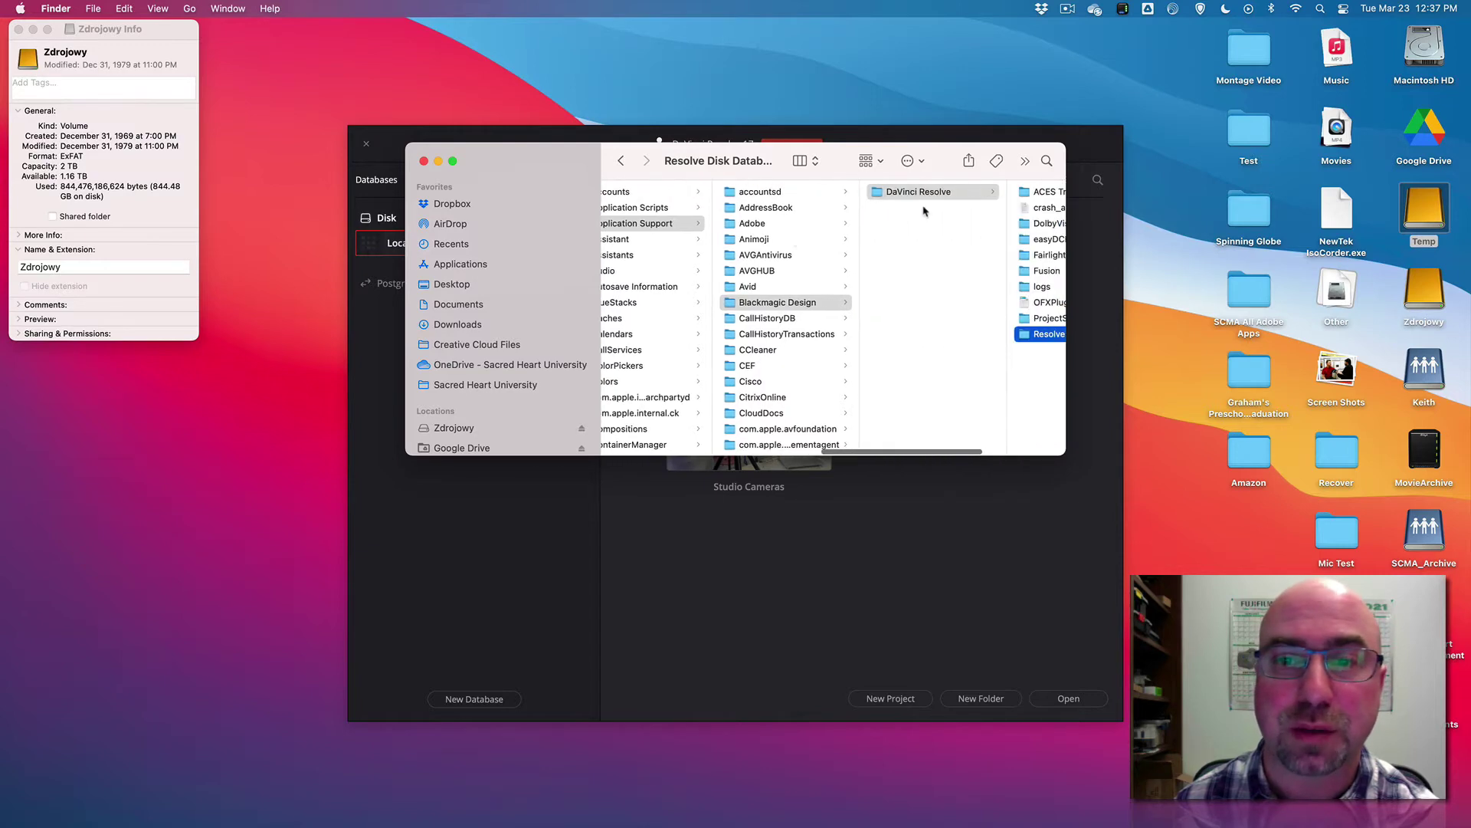
pyautogui.click(998, 302)
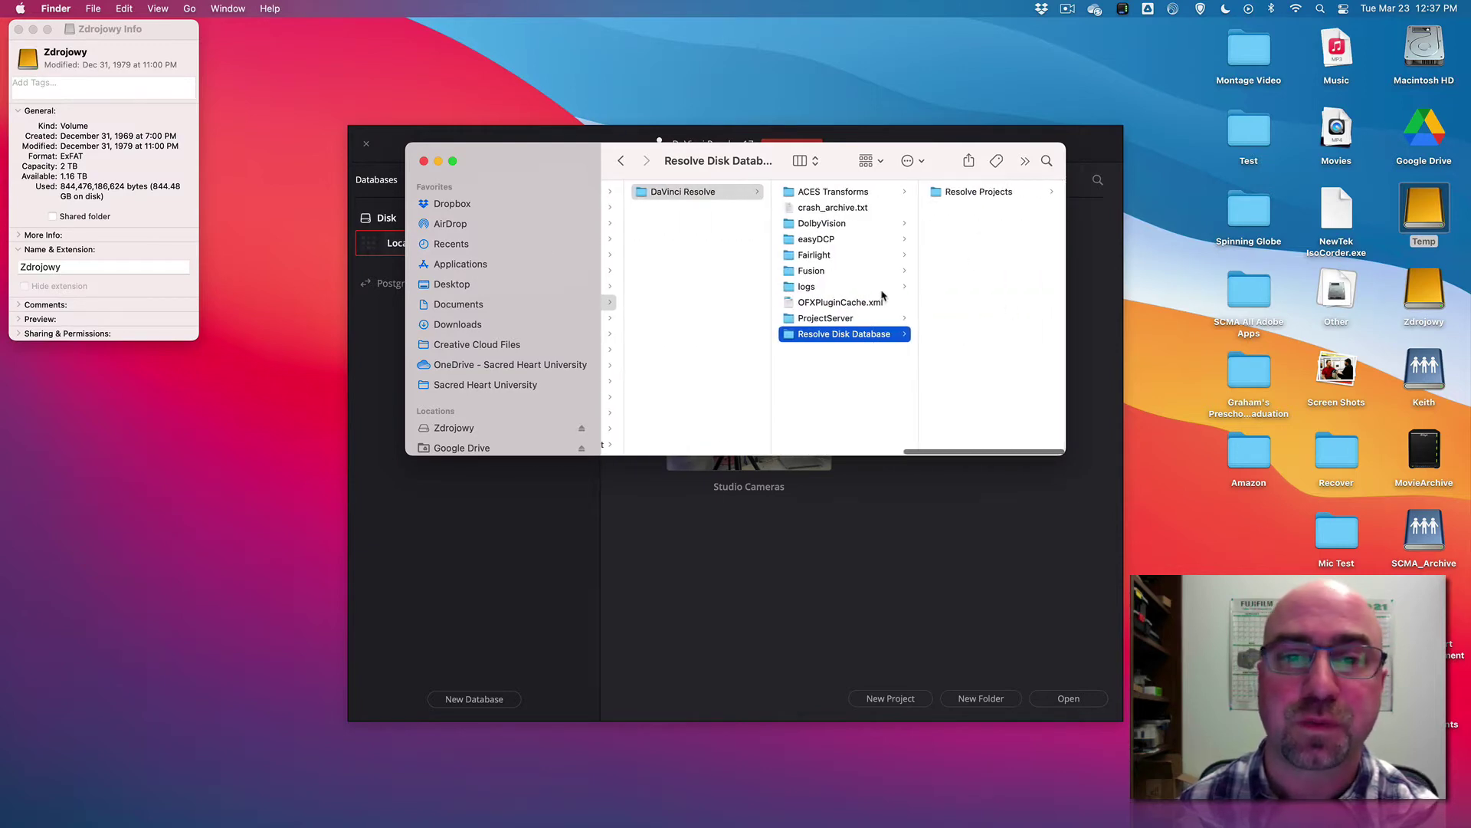
pyautogui.click(423, 161)
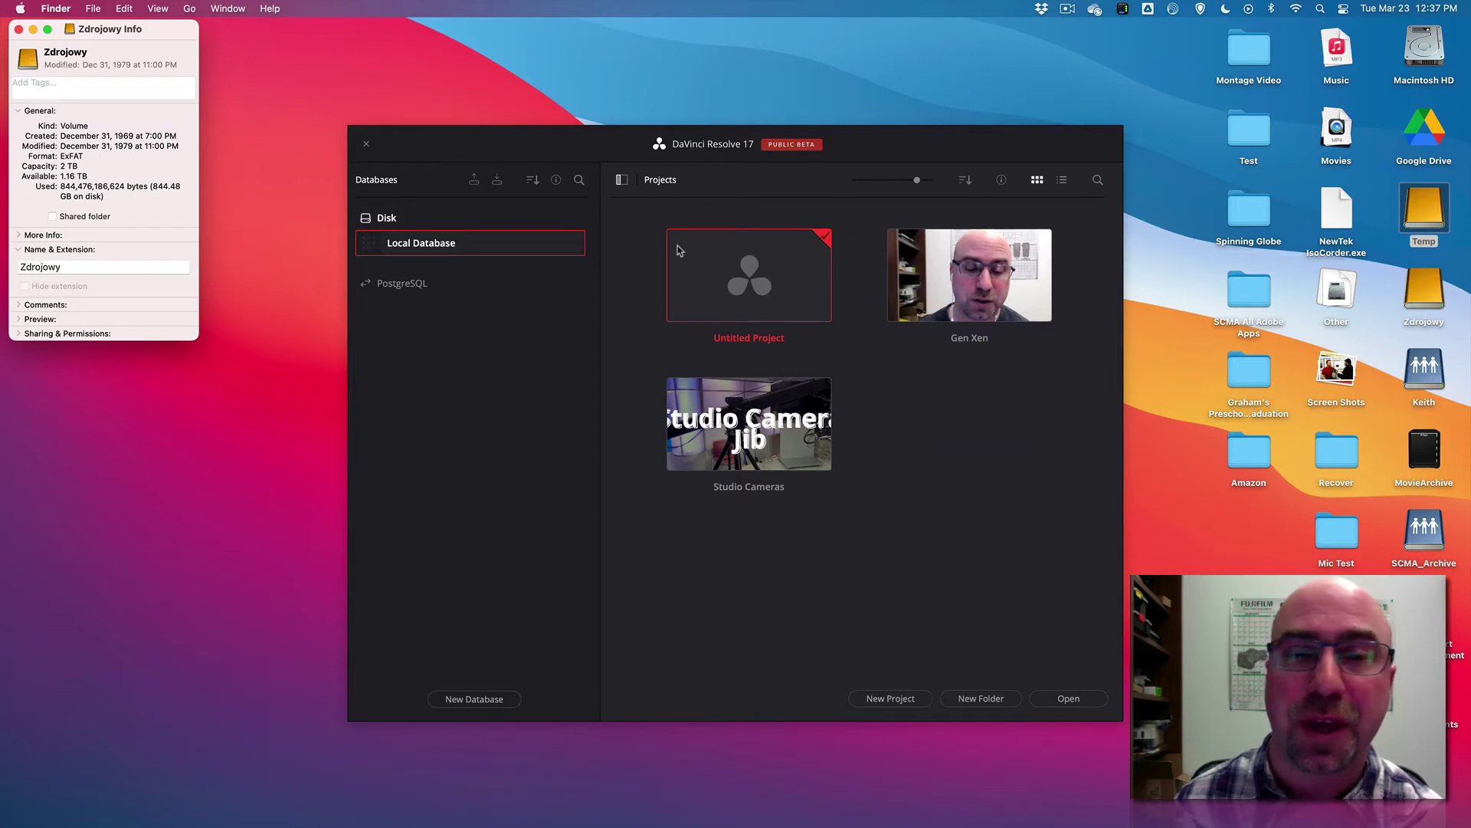
pyautogui.moveTo(153, 33); pyautogui.dragTo(290, 48)
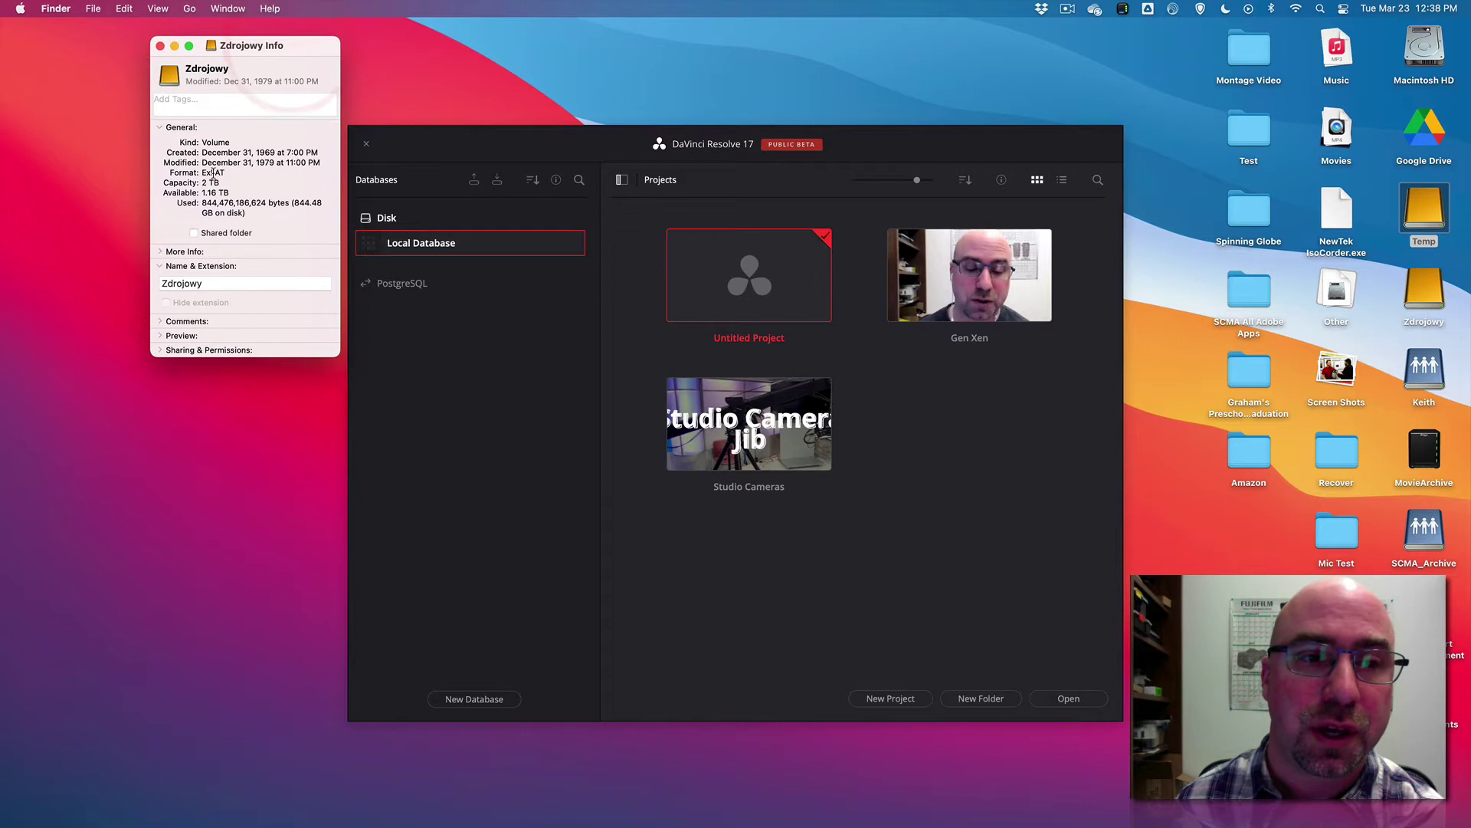
pyautogui.moveTo(201, 174); pyautogui.dragTo(227, 174)
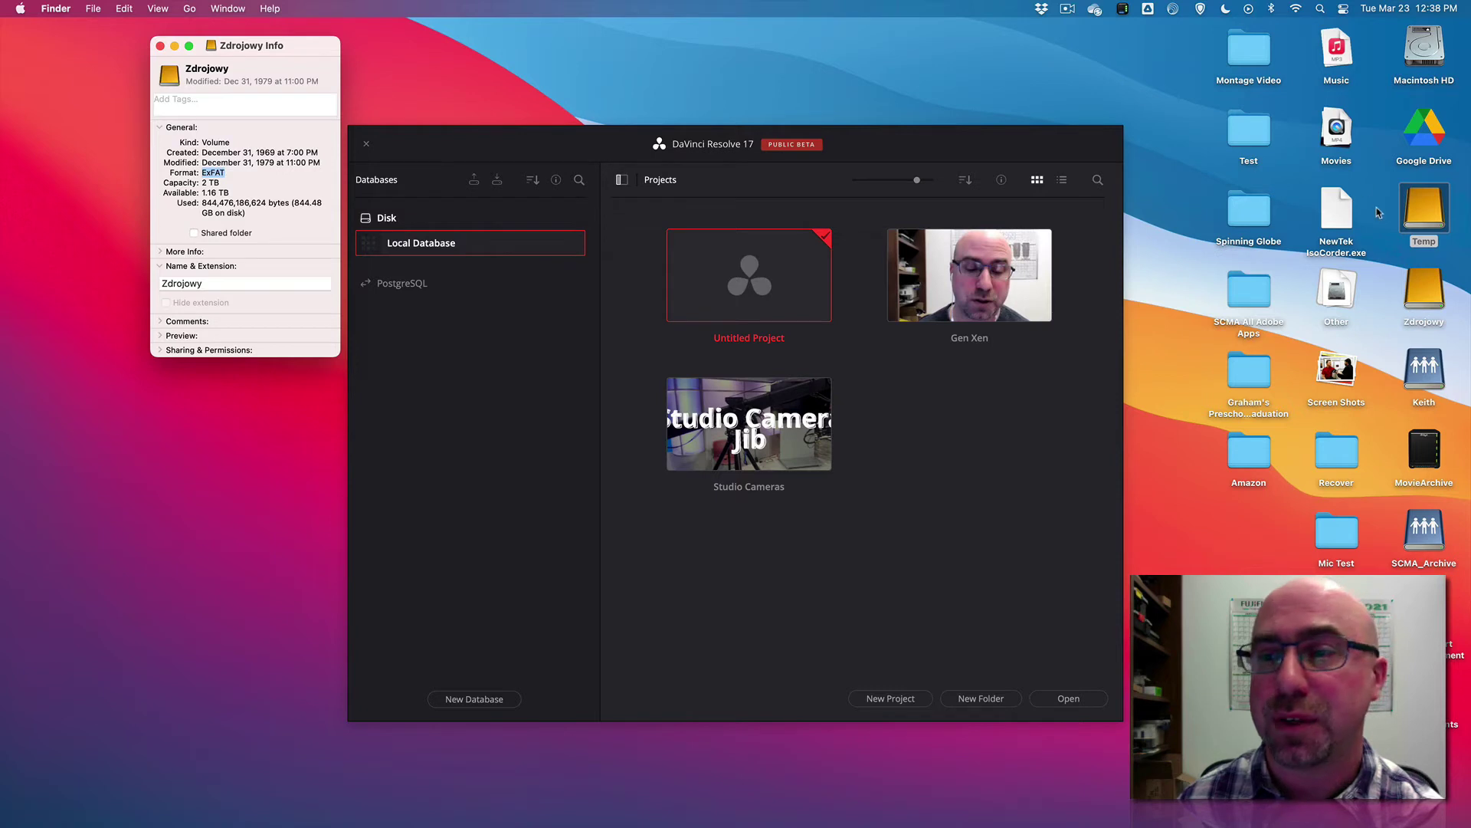
pyautogui.click(1425, 211)
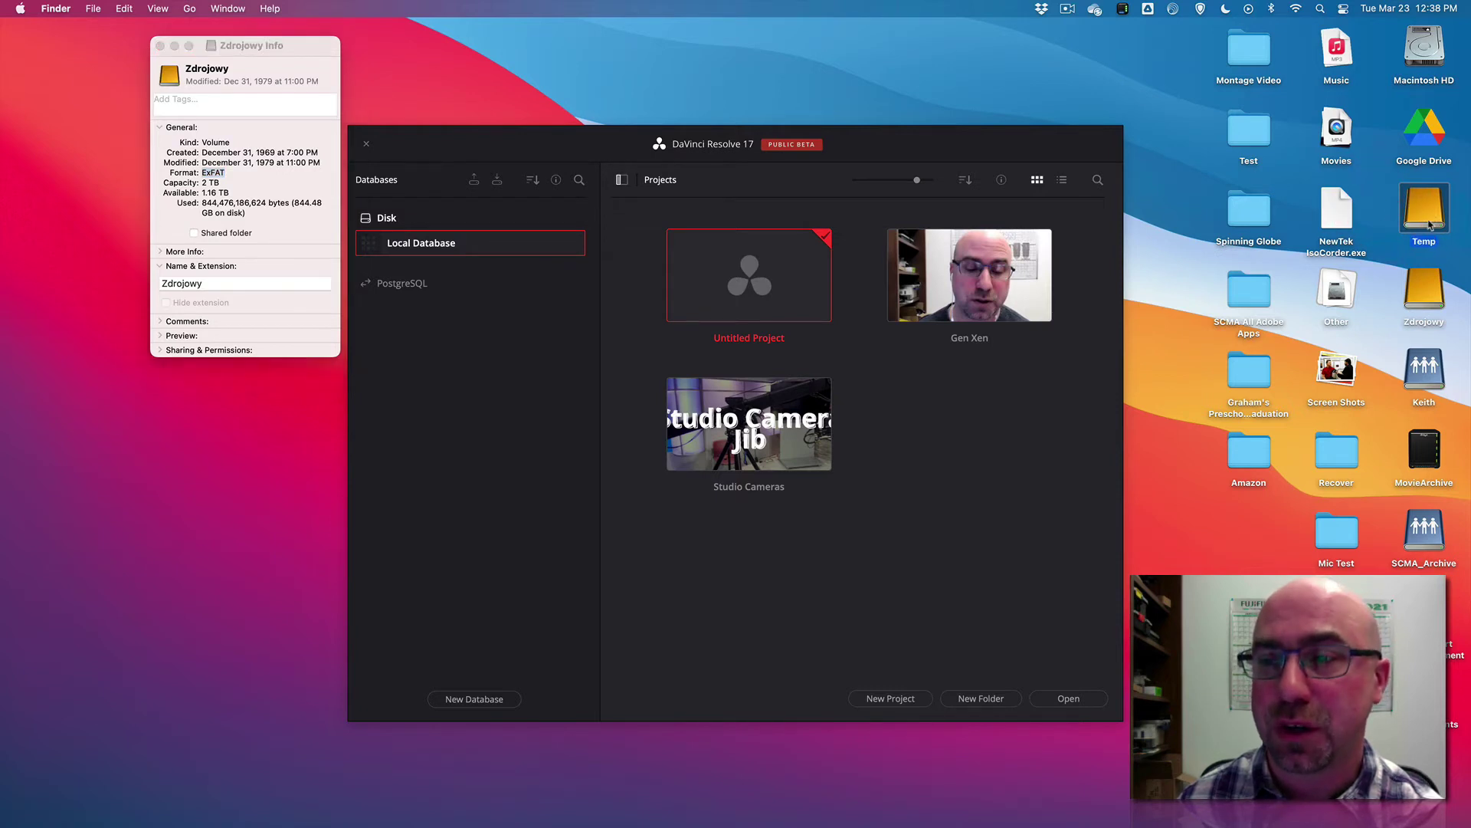
pyautogui.rightClick(1432, 217)
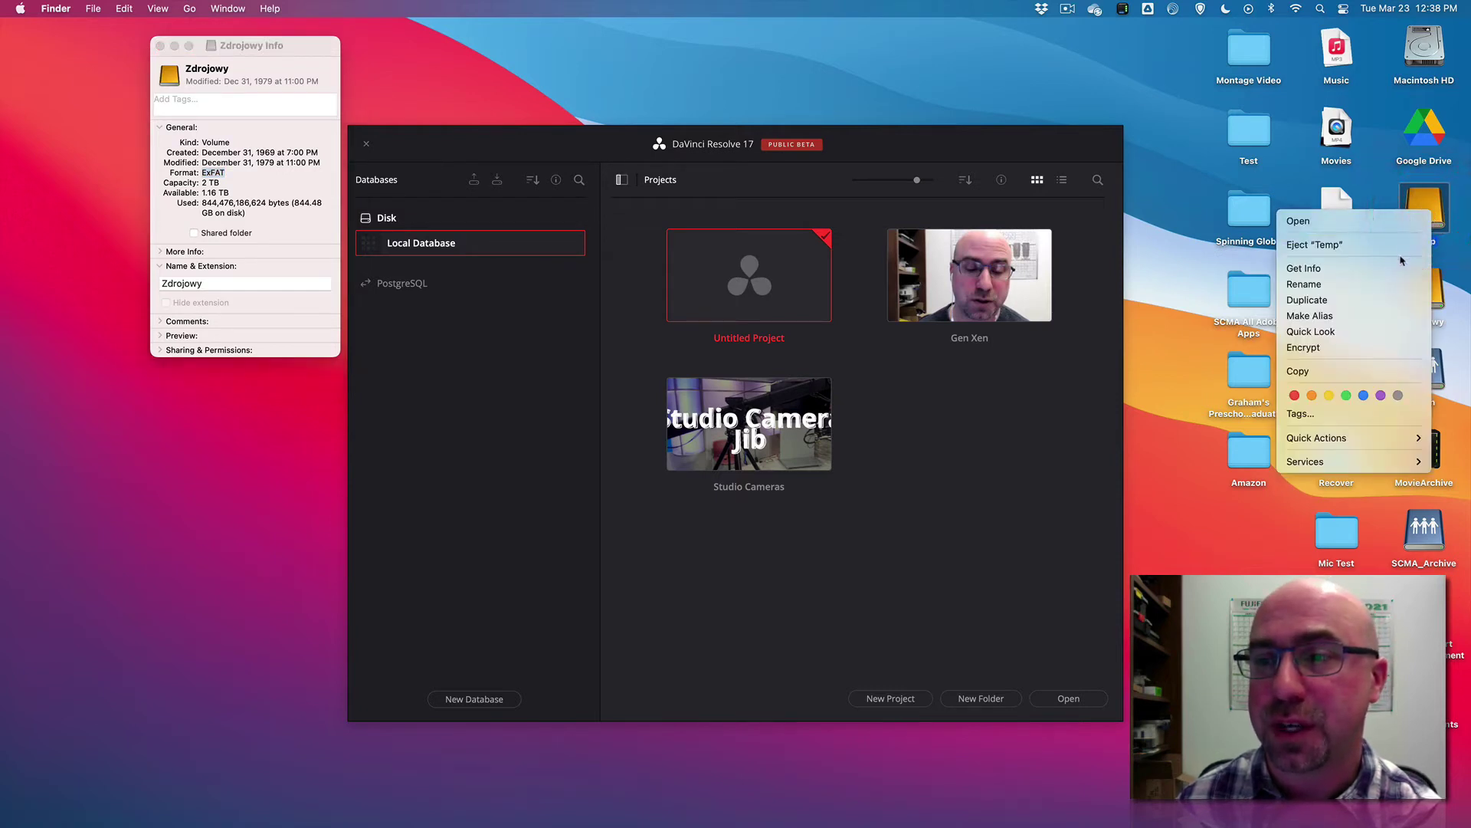
pyautogui.click(1380, 245)
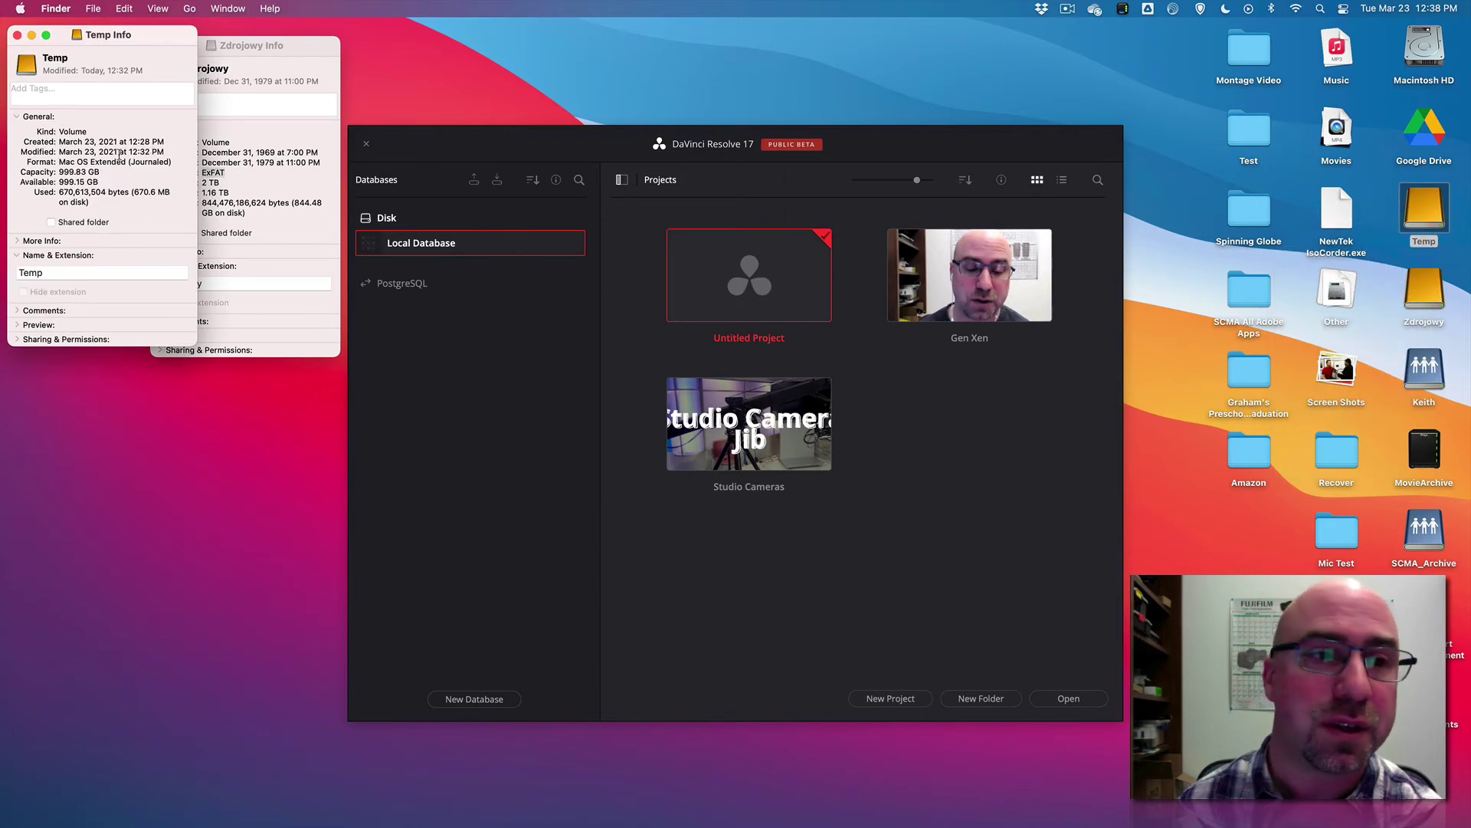
pyautogui.moveTo(57, 162); pyautogui.dragTo(172, 163)
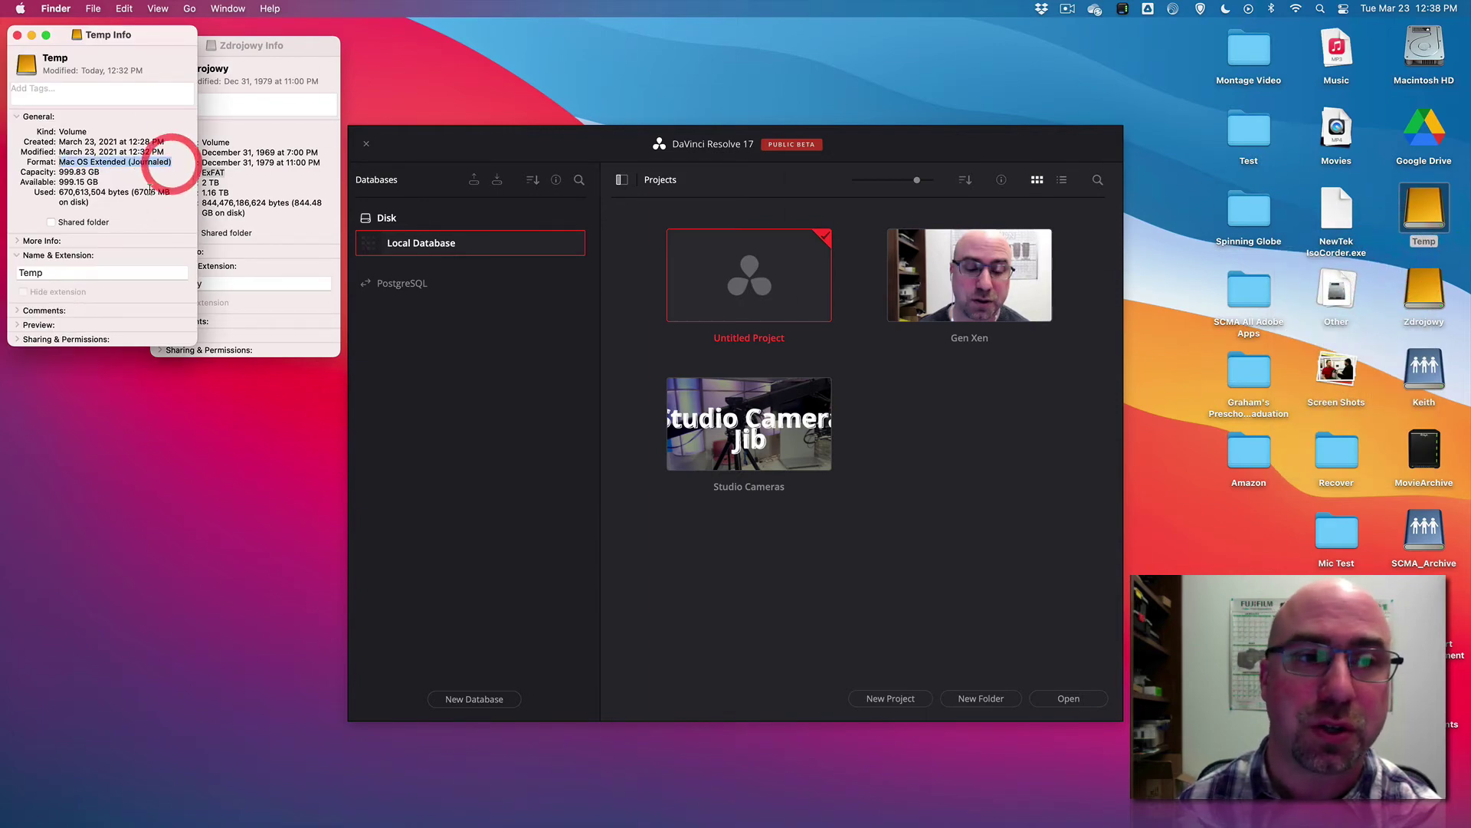
pyautogui.click(17, 35)
pyautogui.moveTo(288, 52); pyautogui.dragTo(149, 41)
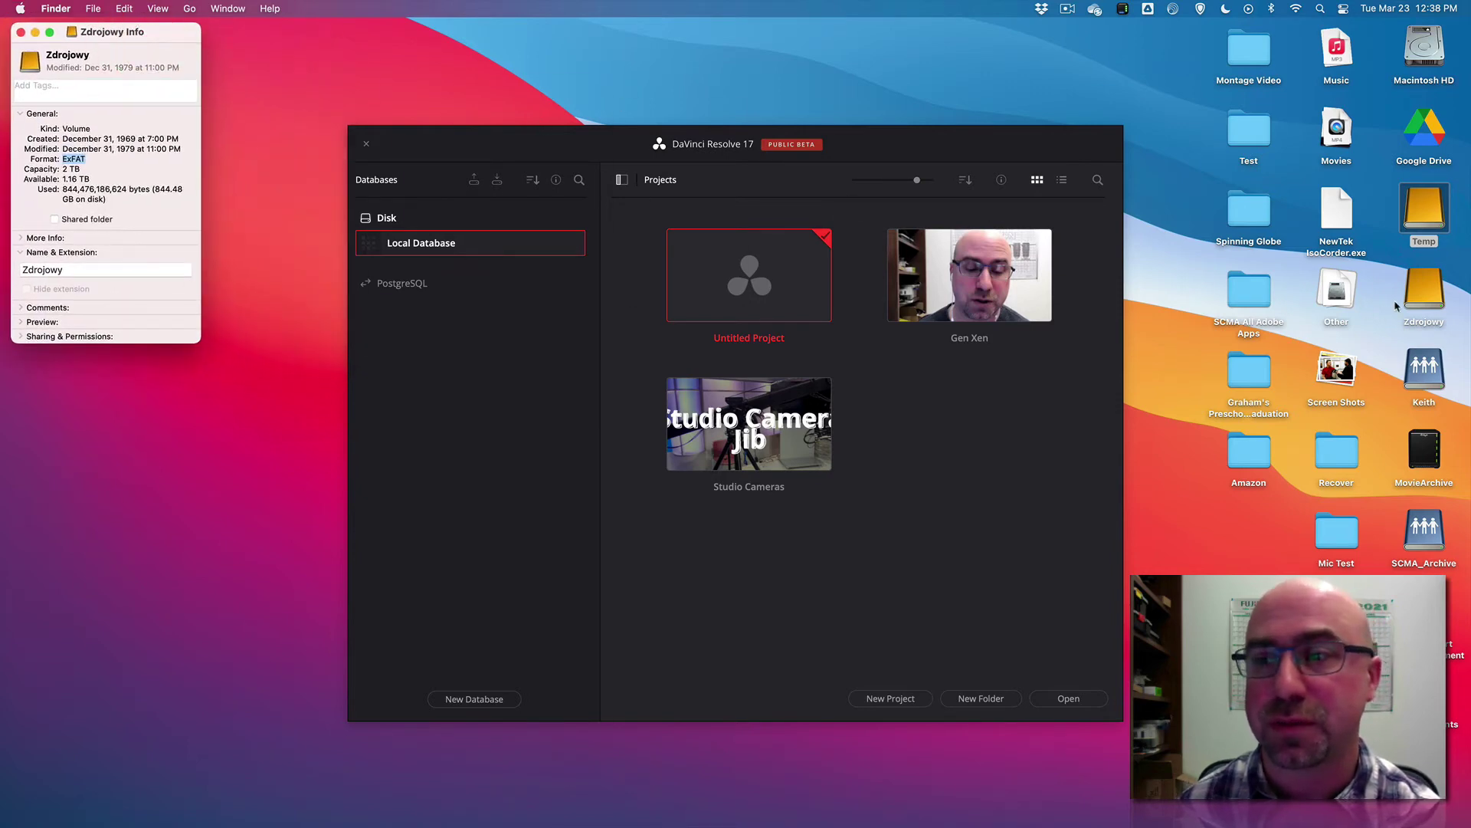
pyautogui.click(129, 158)
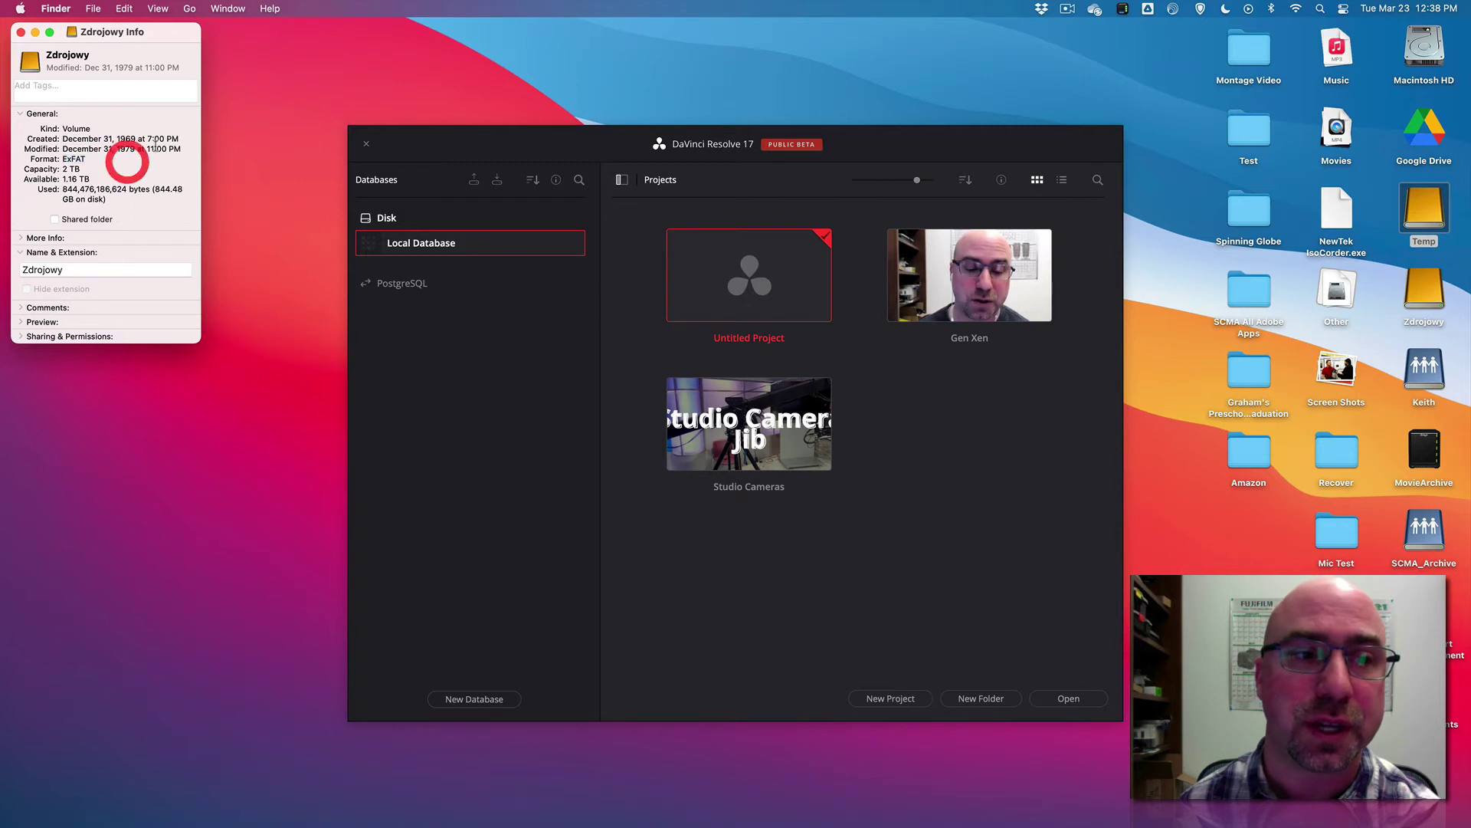
# Start a new database in Create mode and enter 'davinci12' as its name
pyautogui.click(623, 181)
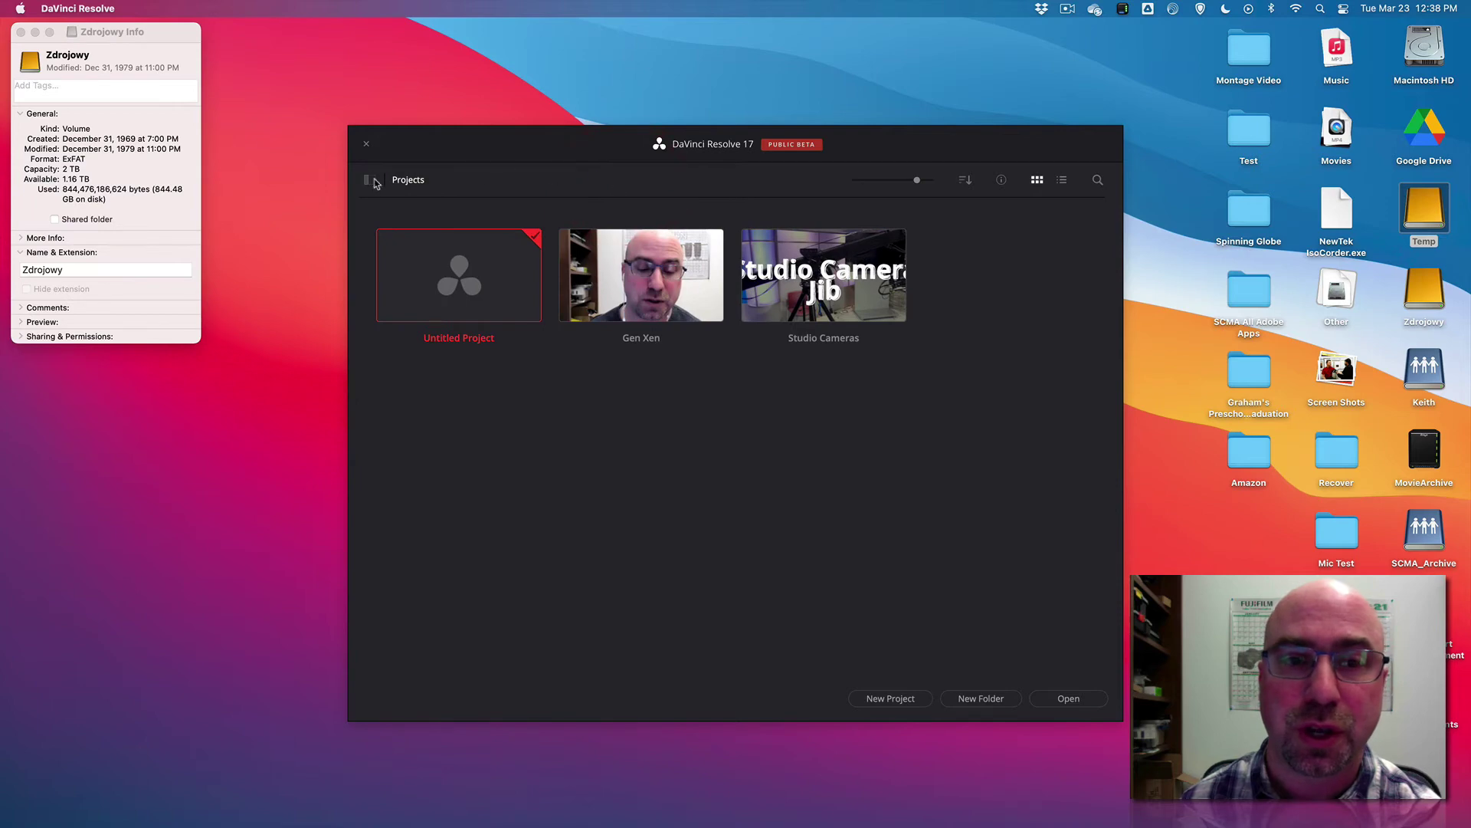
pyautogui.click(365, 181)
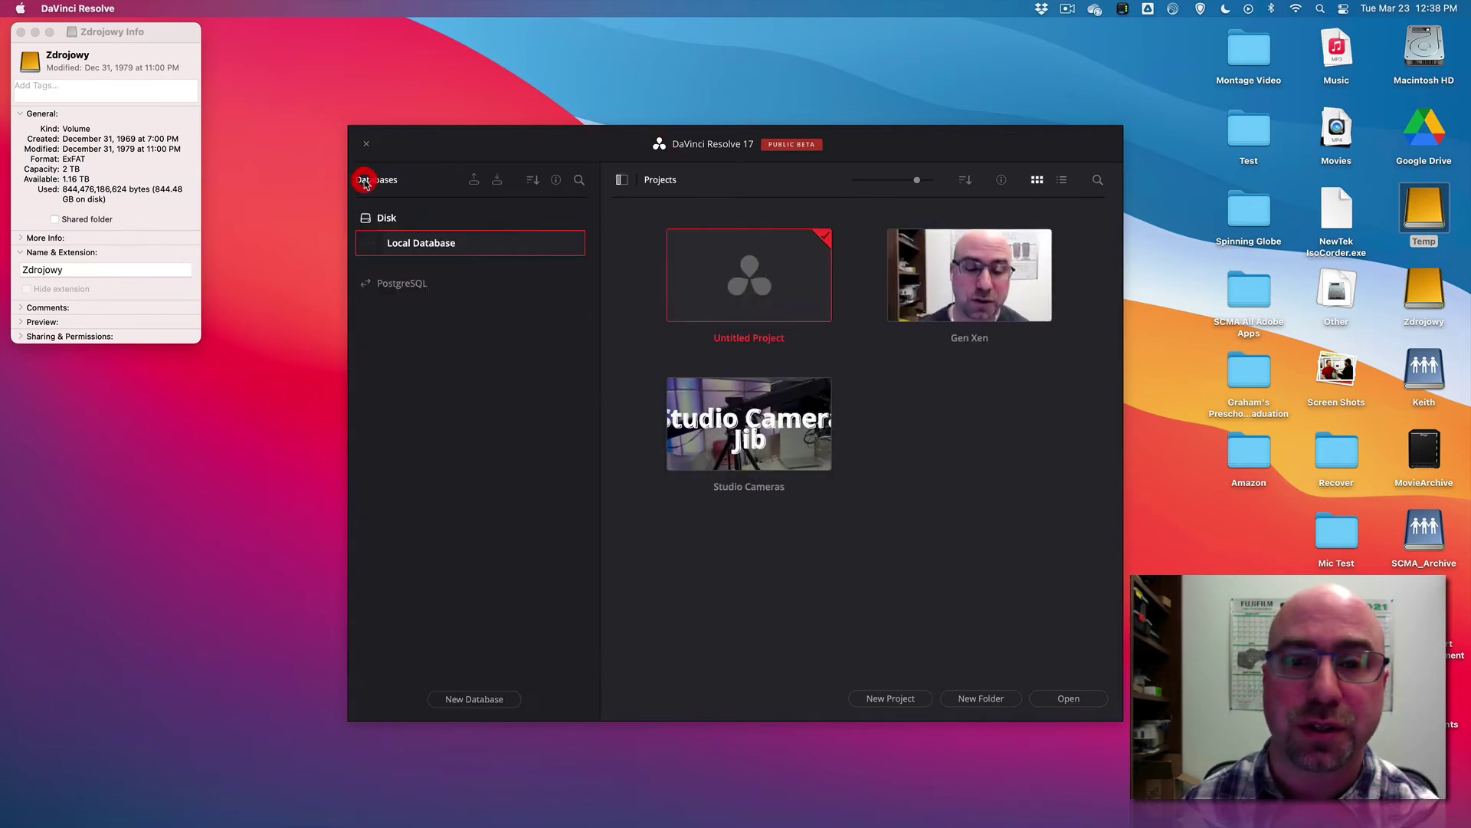
pyautogui.click(485, 700)
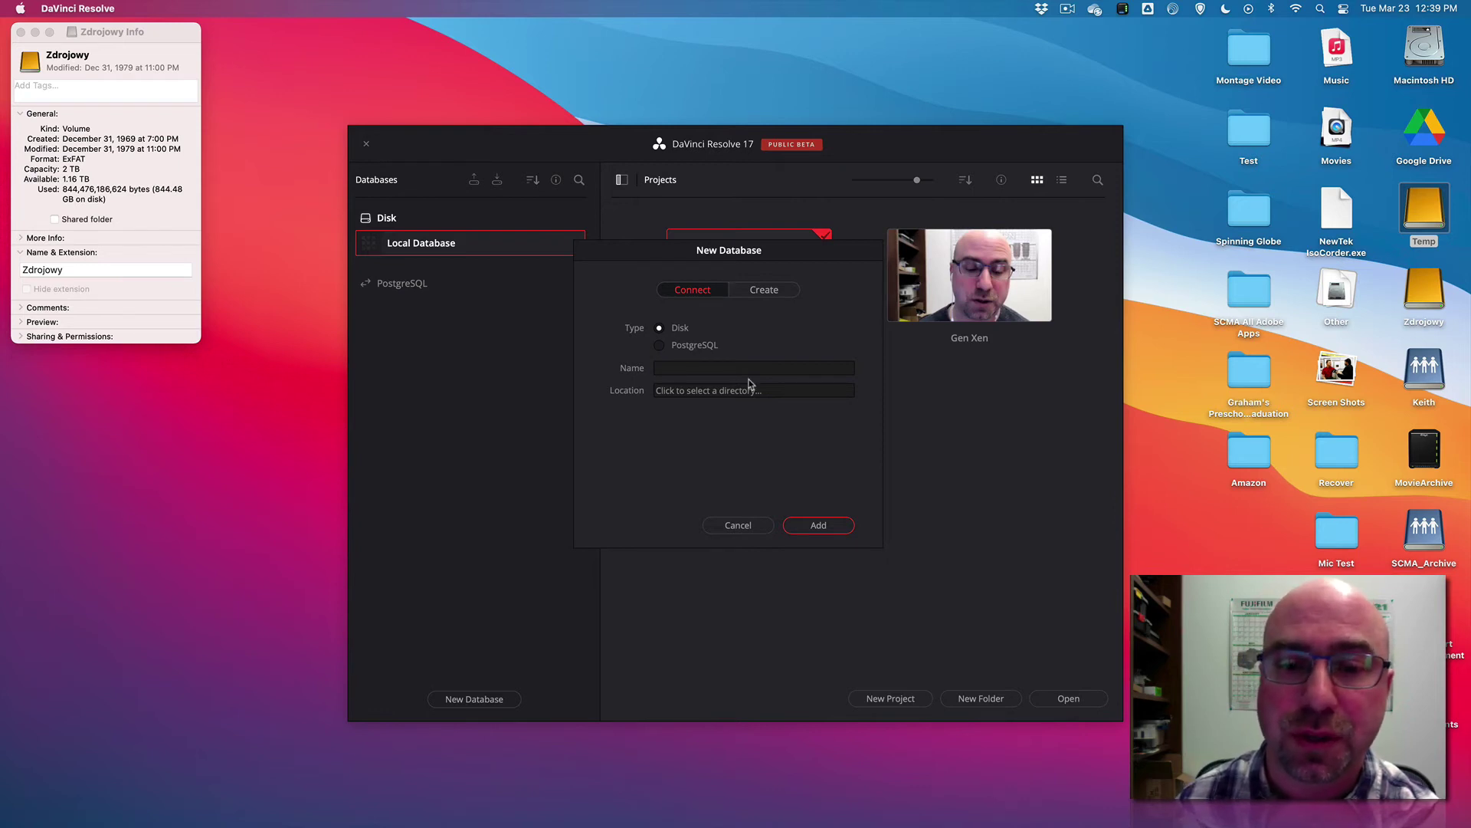
pyautogui.click(757, 292)
pyautogui.click(691, 419)
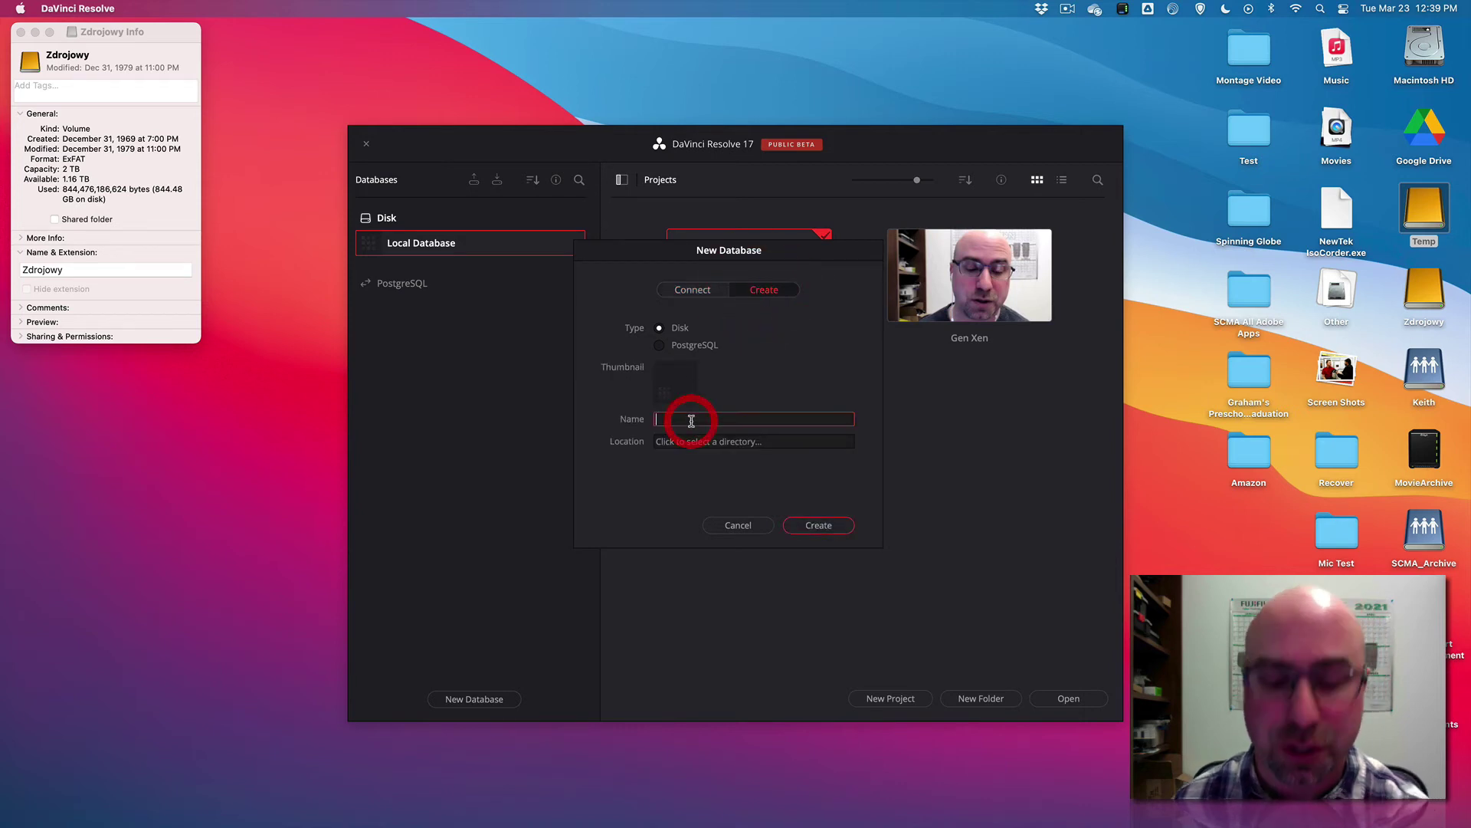
pyautogui.write('davinci')
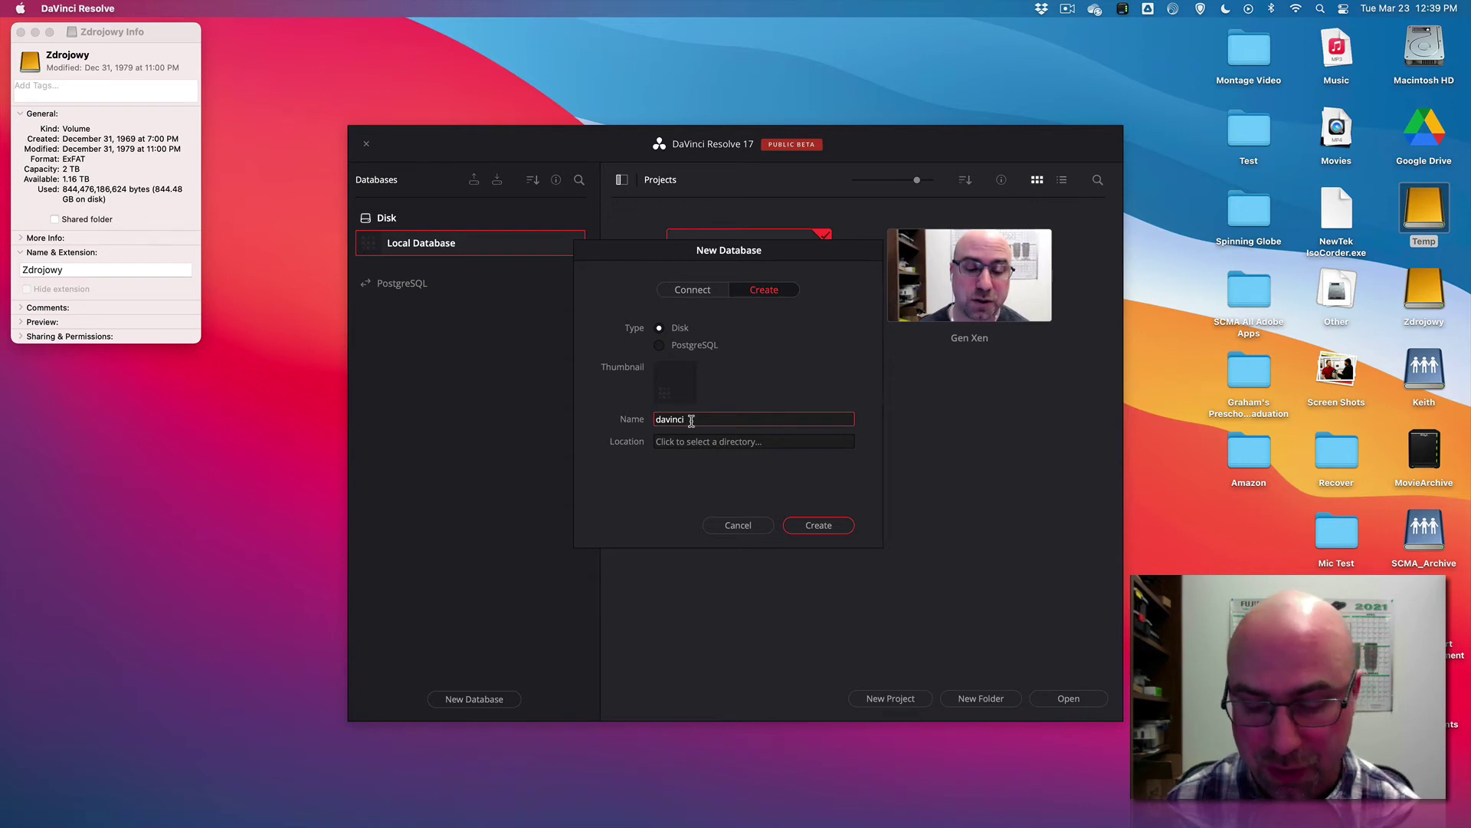
pyautogui.write('12')
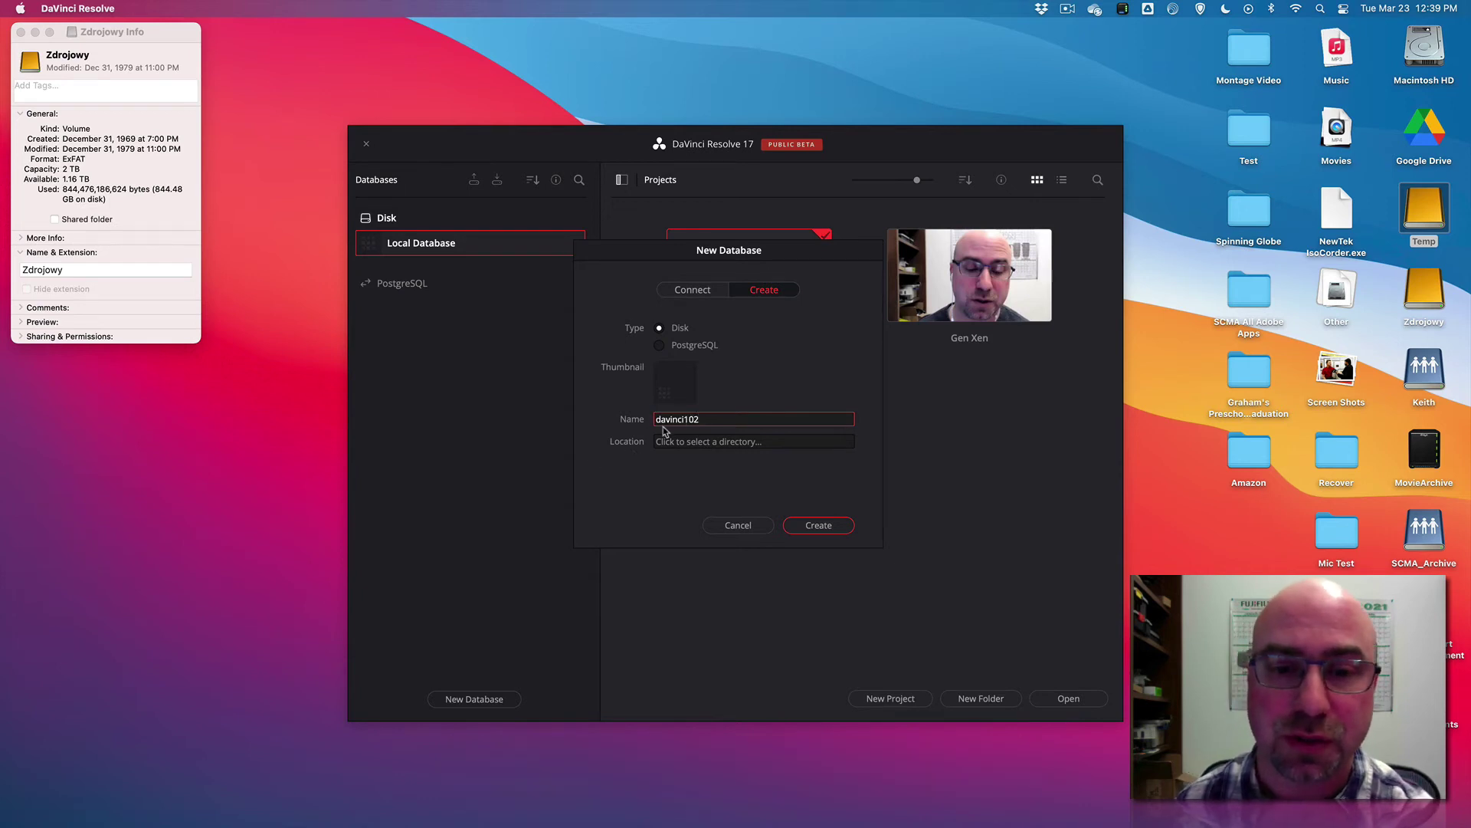
# Browse to the Temp drive as the new database's storage location
pyautogui.click(726, 443)
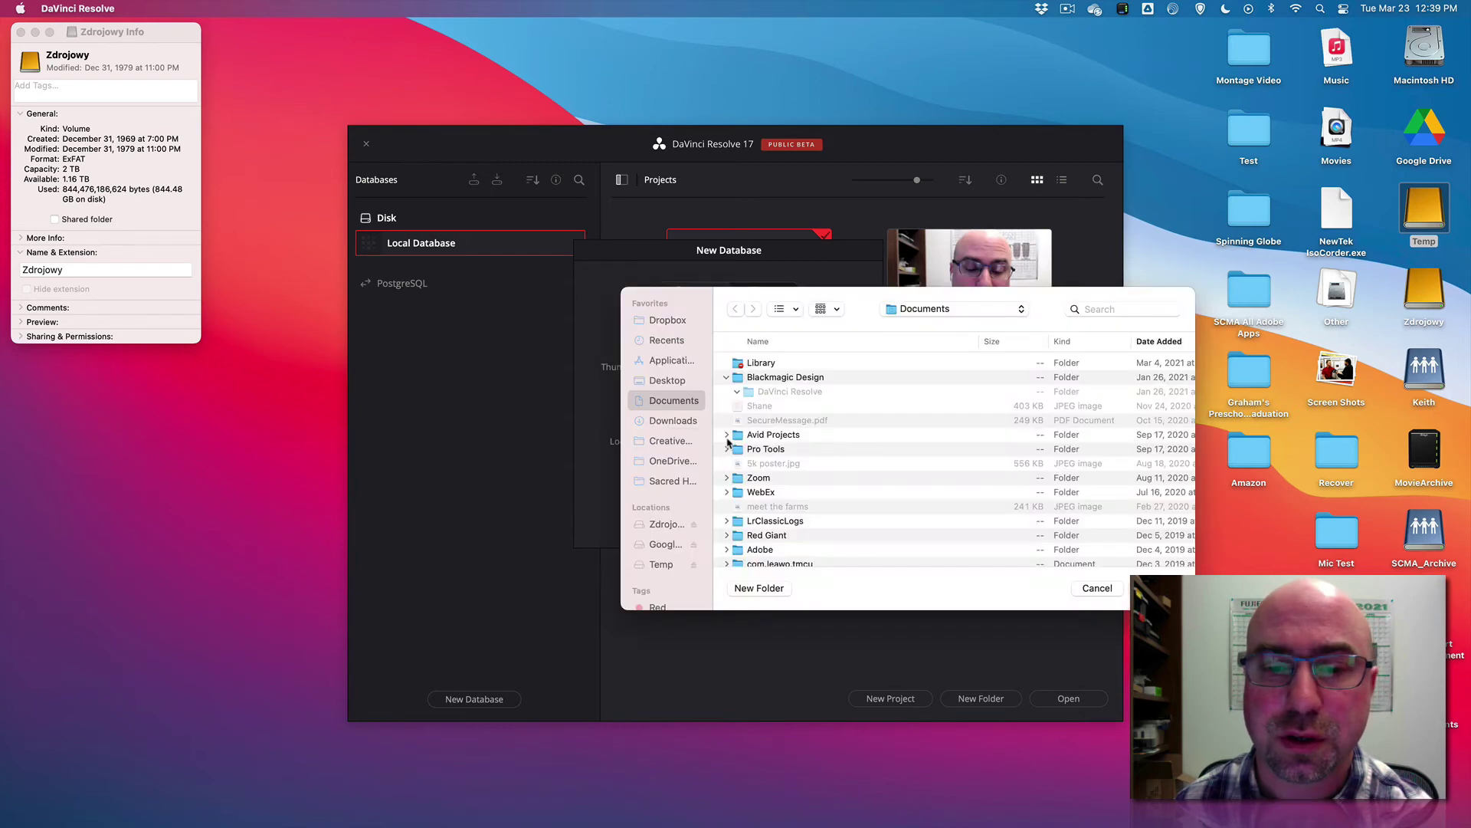
pyautogui.scroll(-2, 663, 550)
pyautogui.scroll(-1, 664, 550)
pyautogui.click(674, 523)
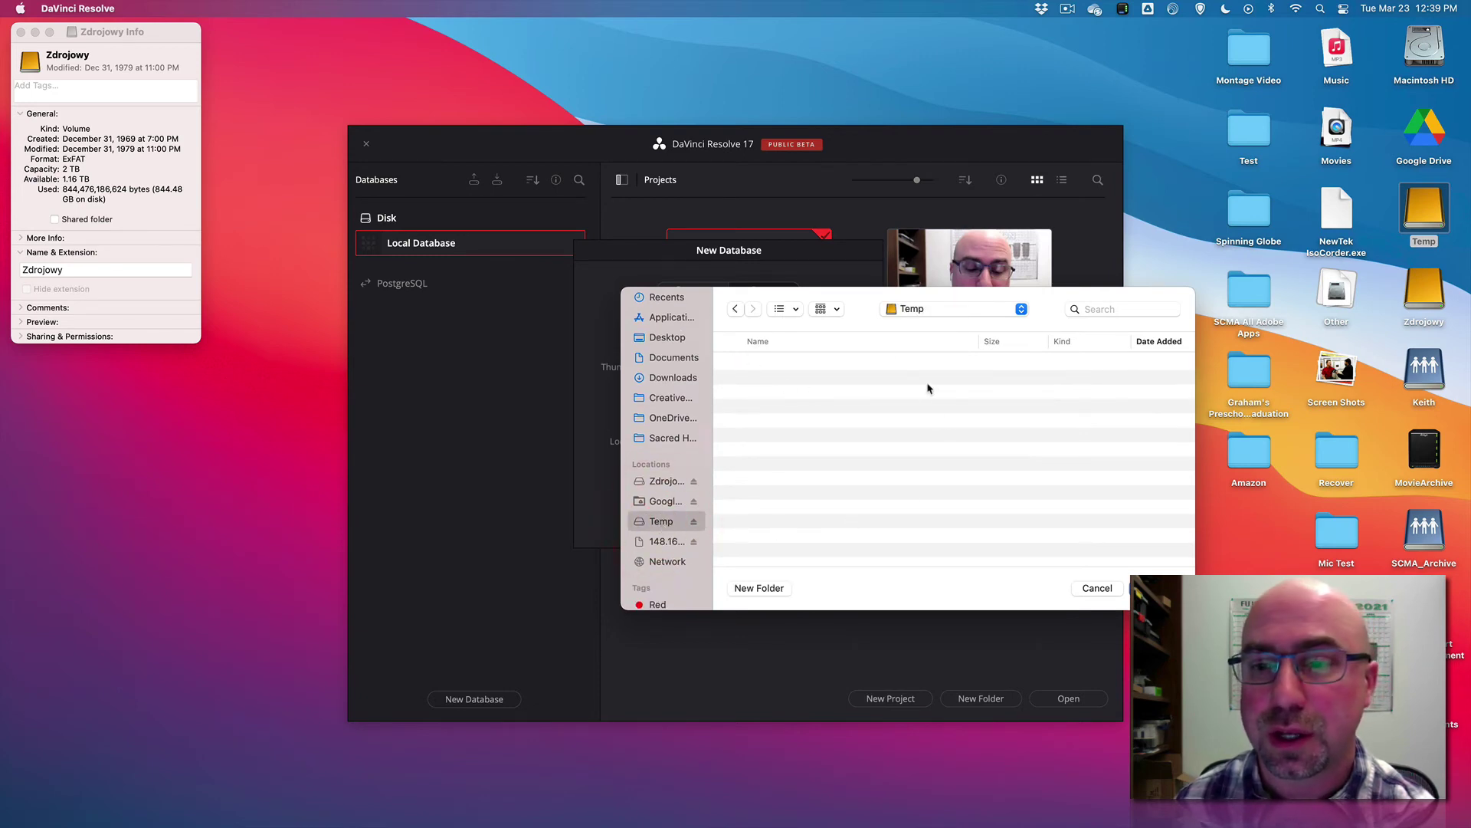
# Make a 'Davinci 102 DB' folder on Temp and create the disk database inside it
pyautogui.click(764, 589)
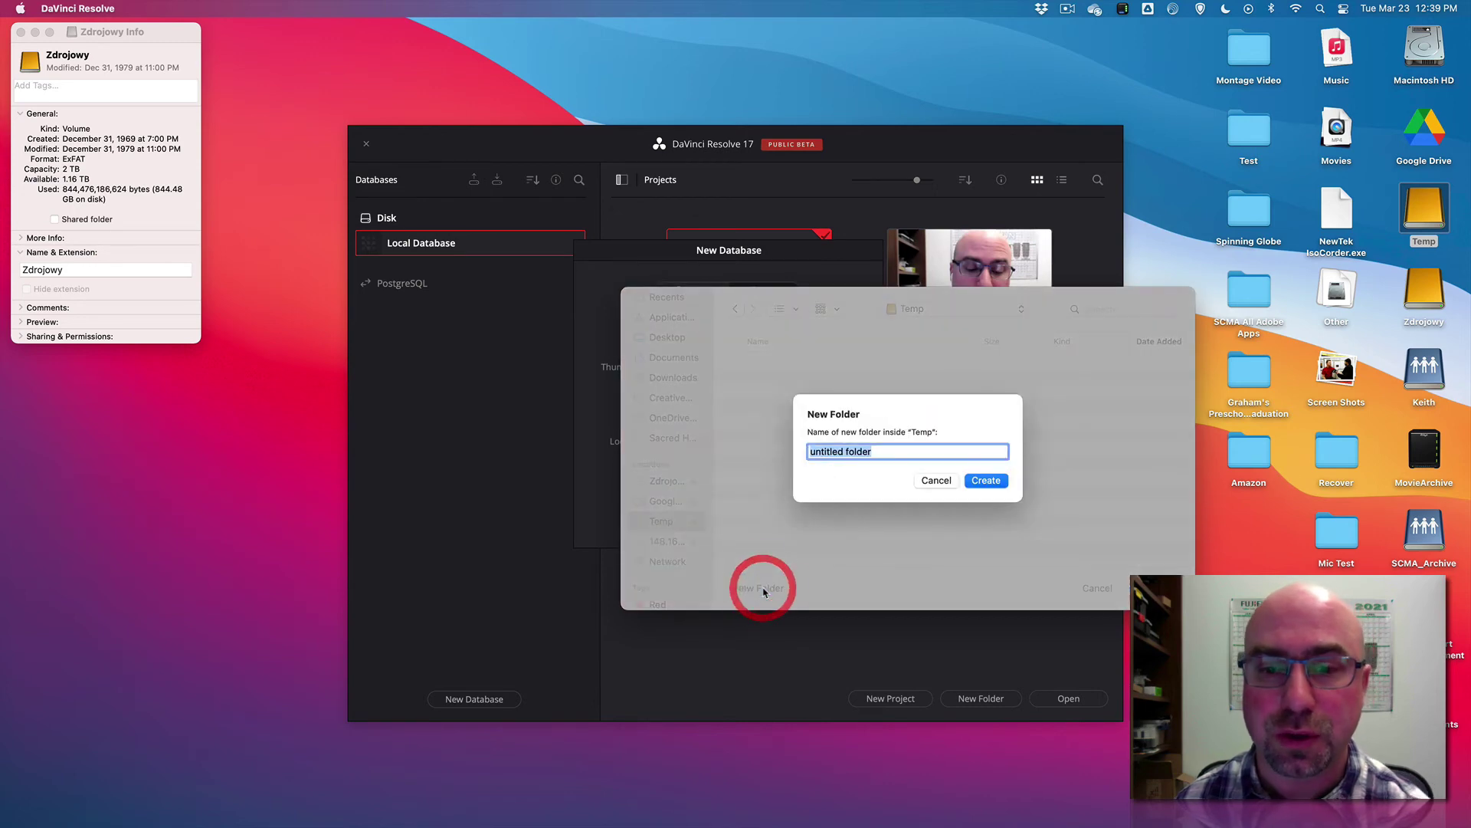
pyautogui.write('Davinci')
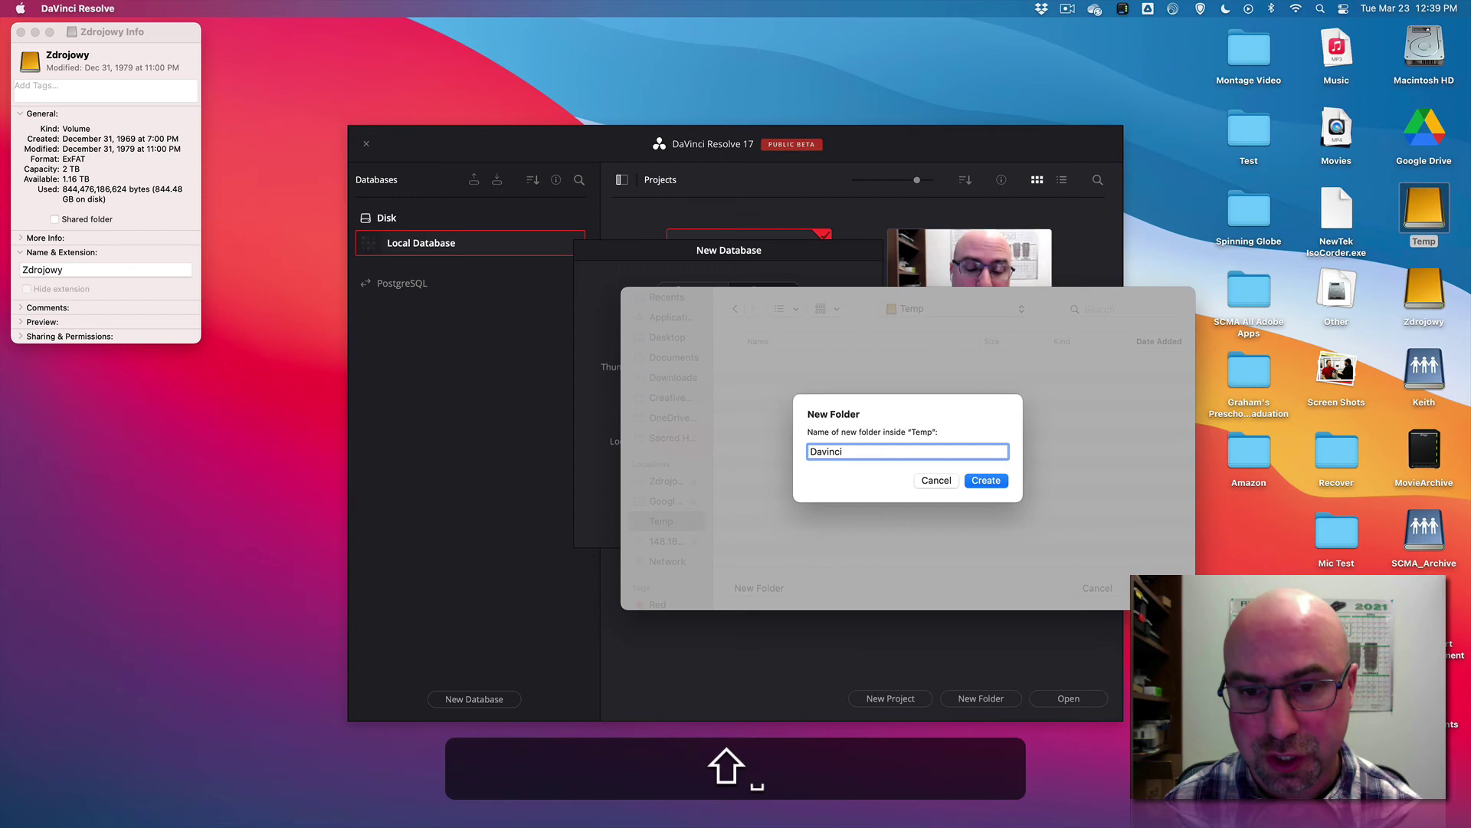
pyautogui.write(' DB')
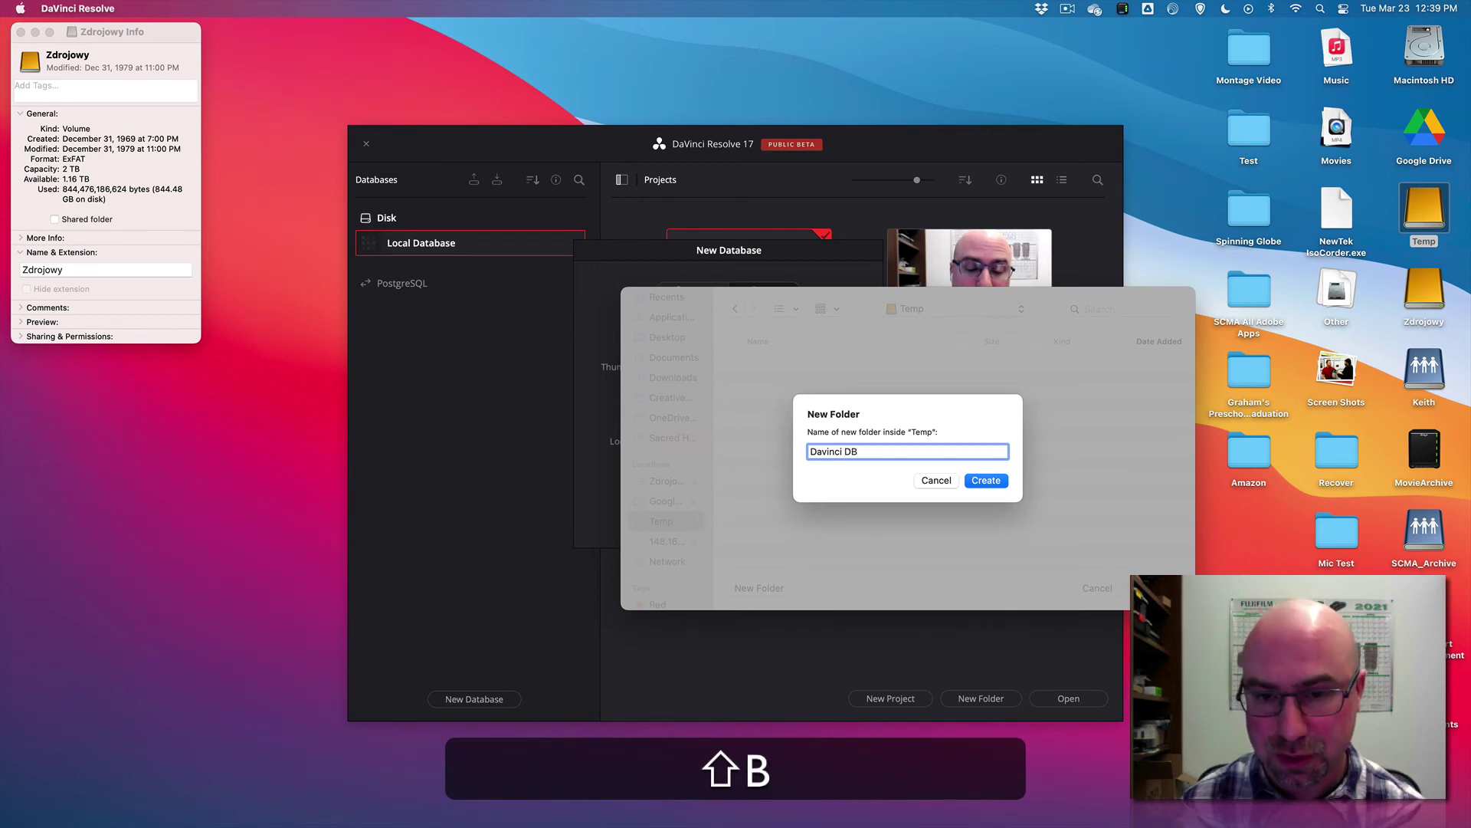
pyautogui.press('BackSpace')
pyautogui.press('BackSpace')
pyautogui.write('102')
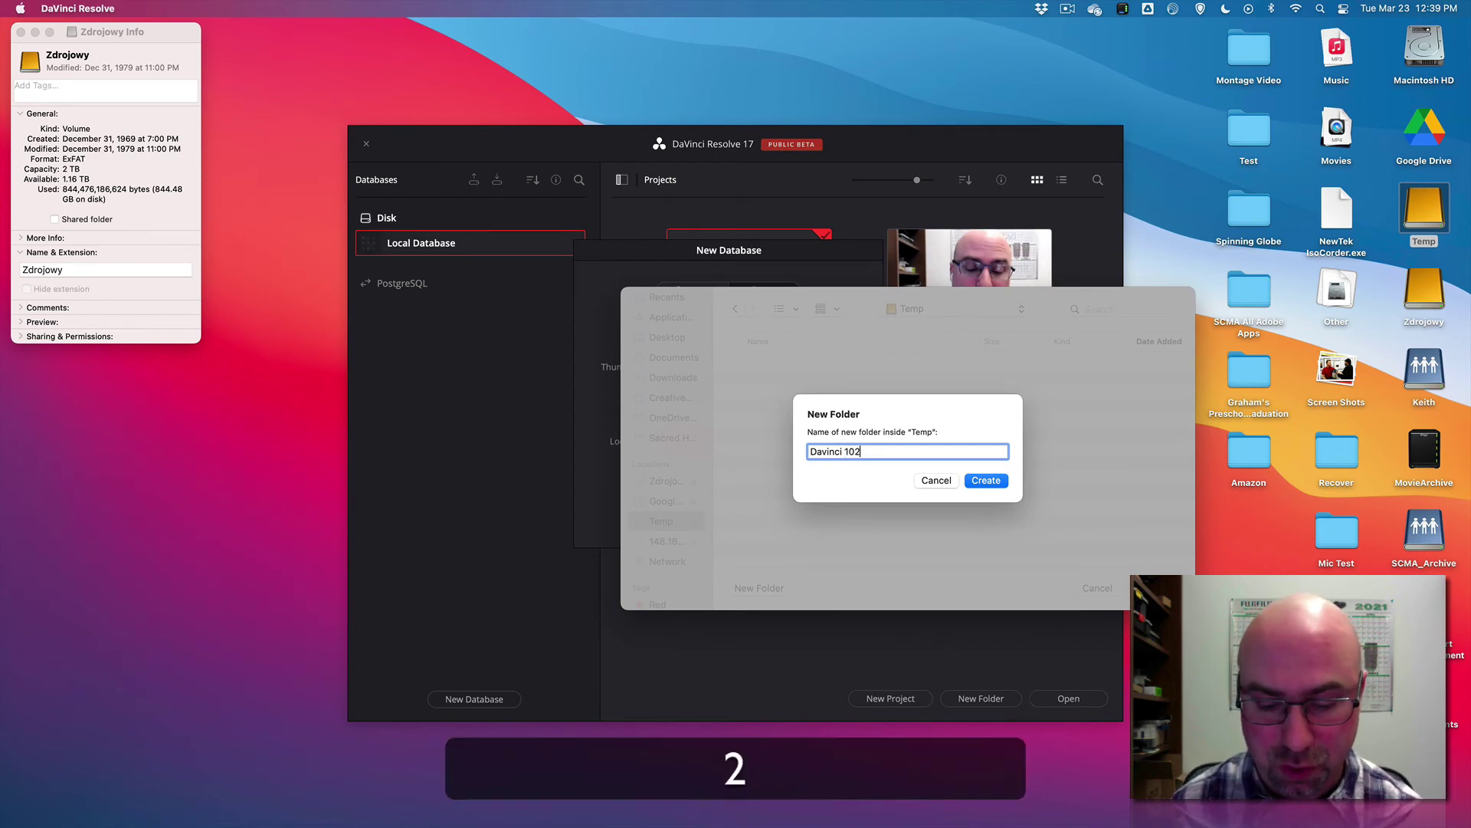
pyautogui.write(' DB')
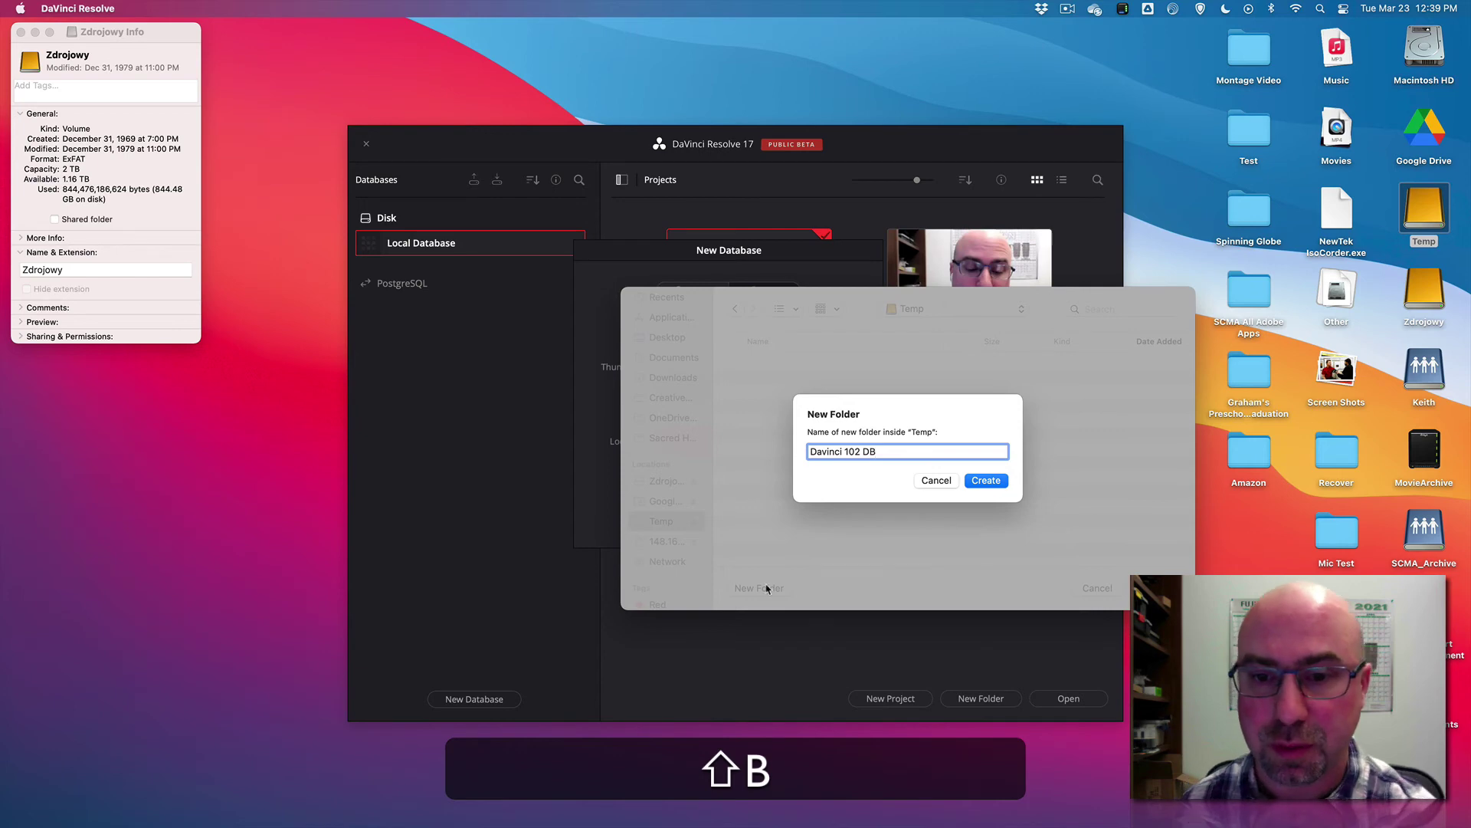
pyautogui.click(986, 480)
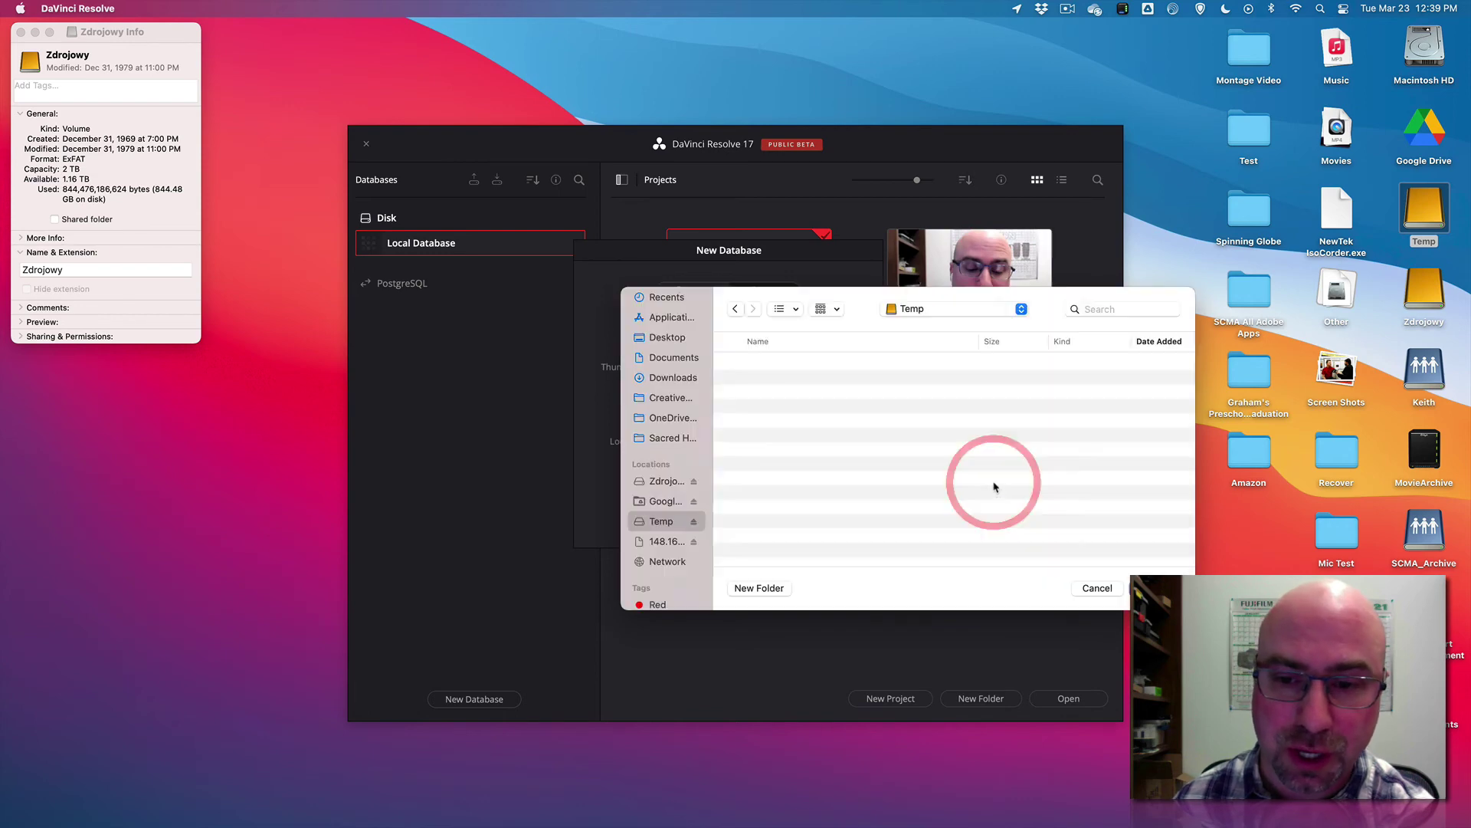
pyautogui.click(1159, 588)
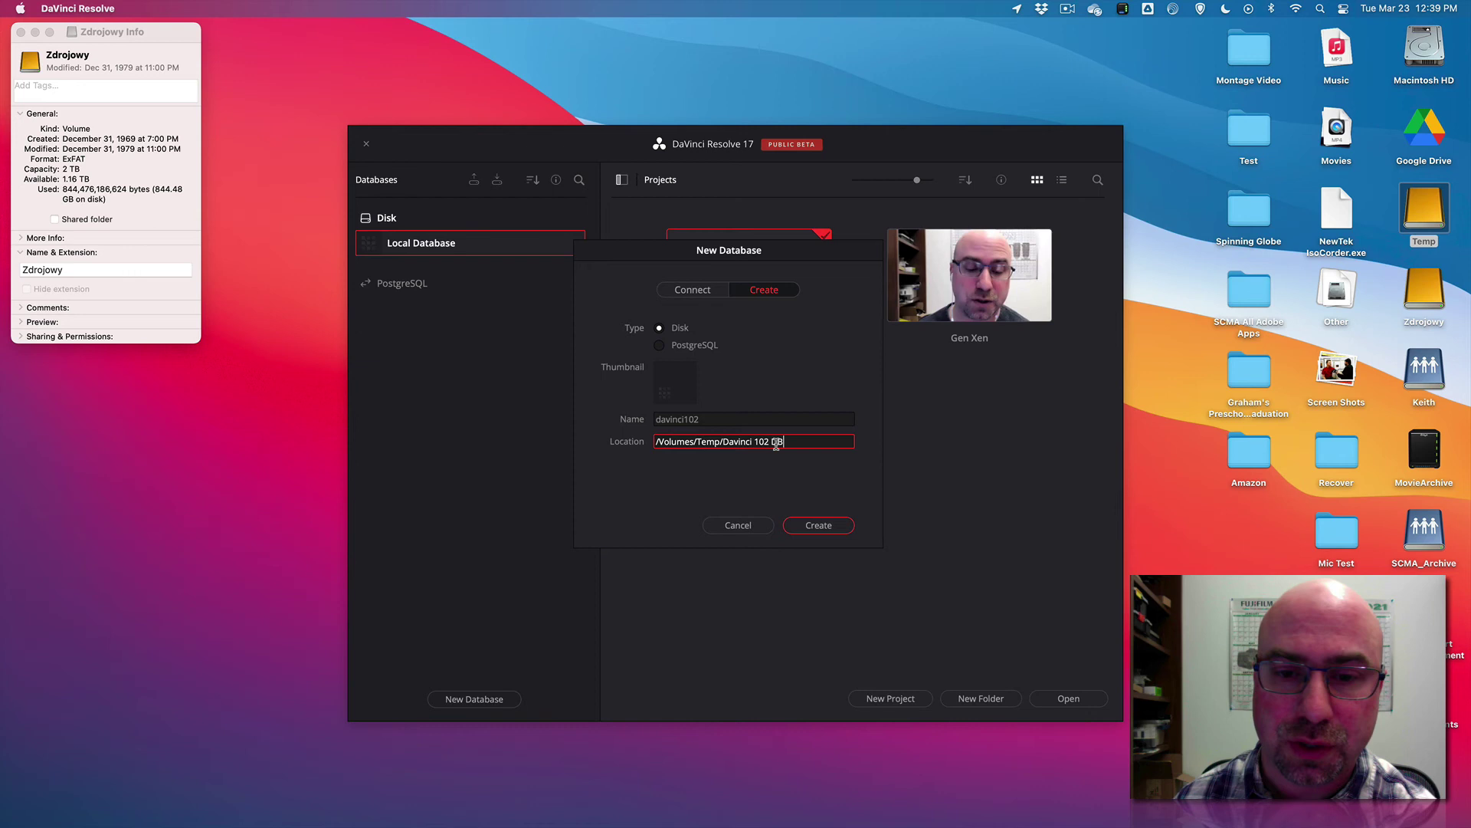
pyautogui.click(820, 525)
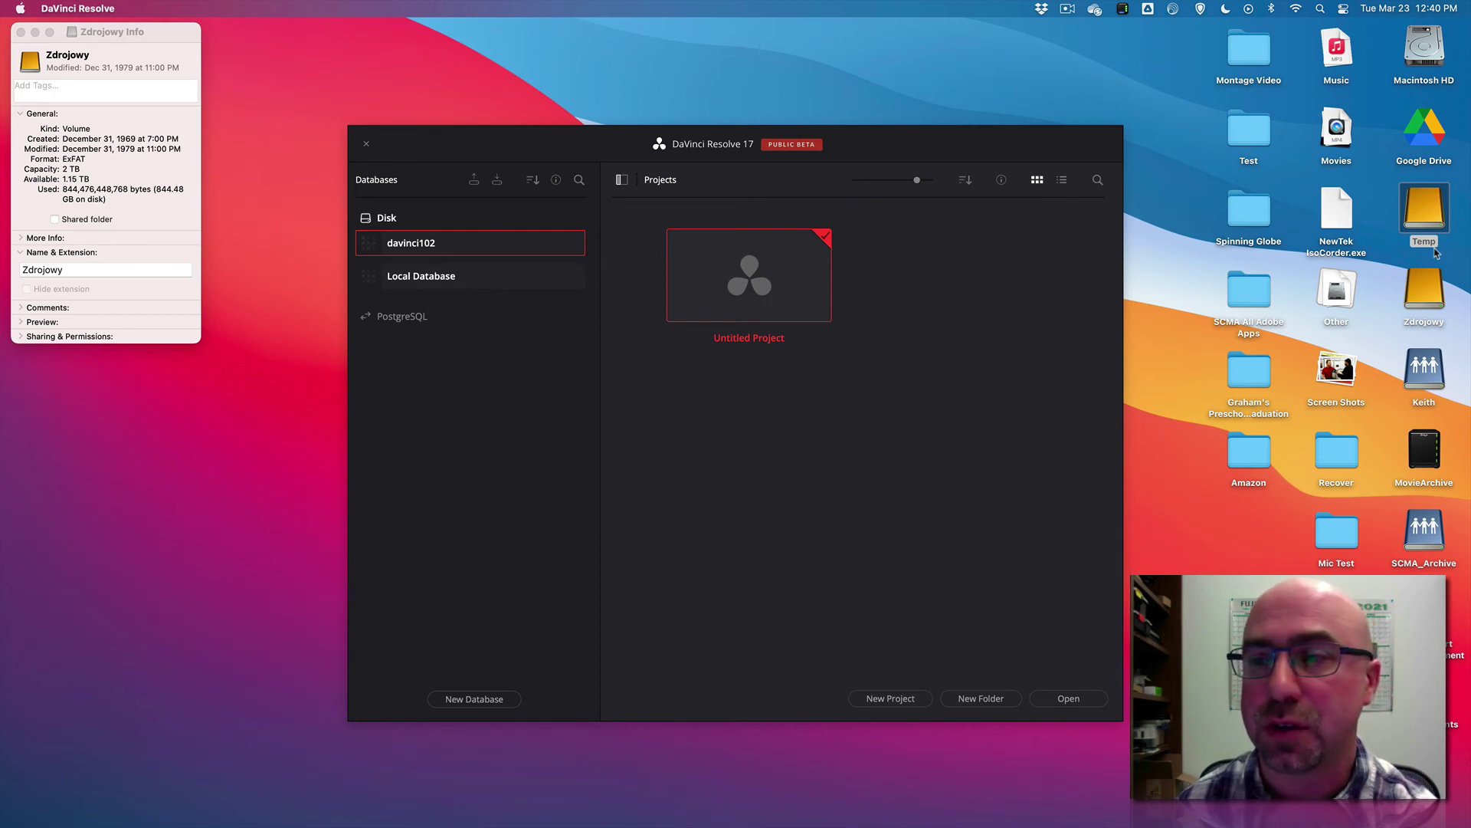
pyautogui.doubleClick(1424, 216)
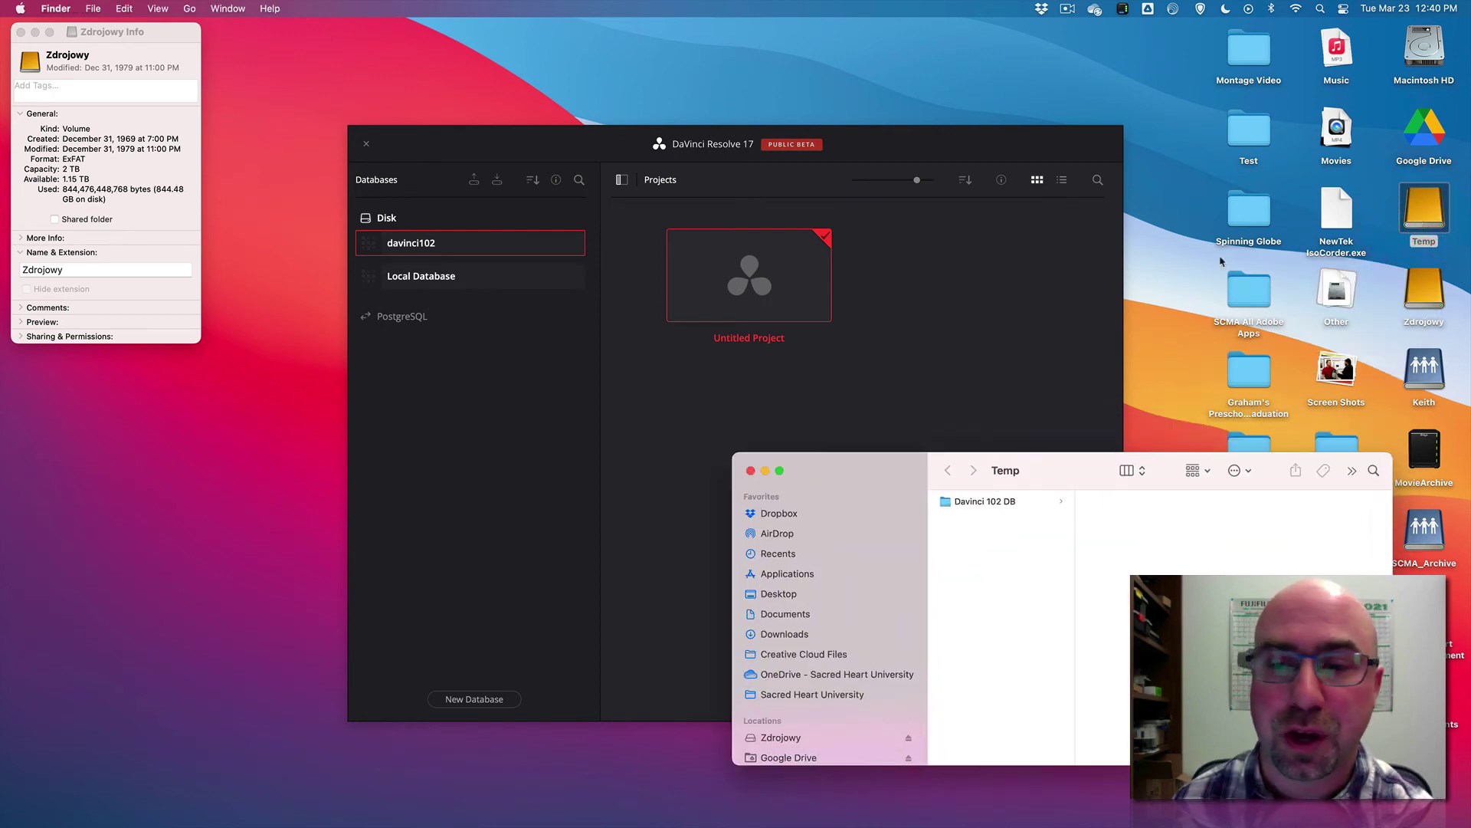
pyautogui.click(1016, 503)
pyautogui.click(1134, 503)
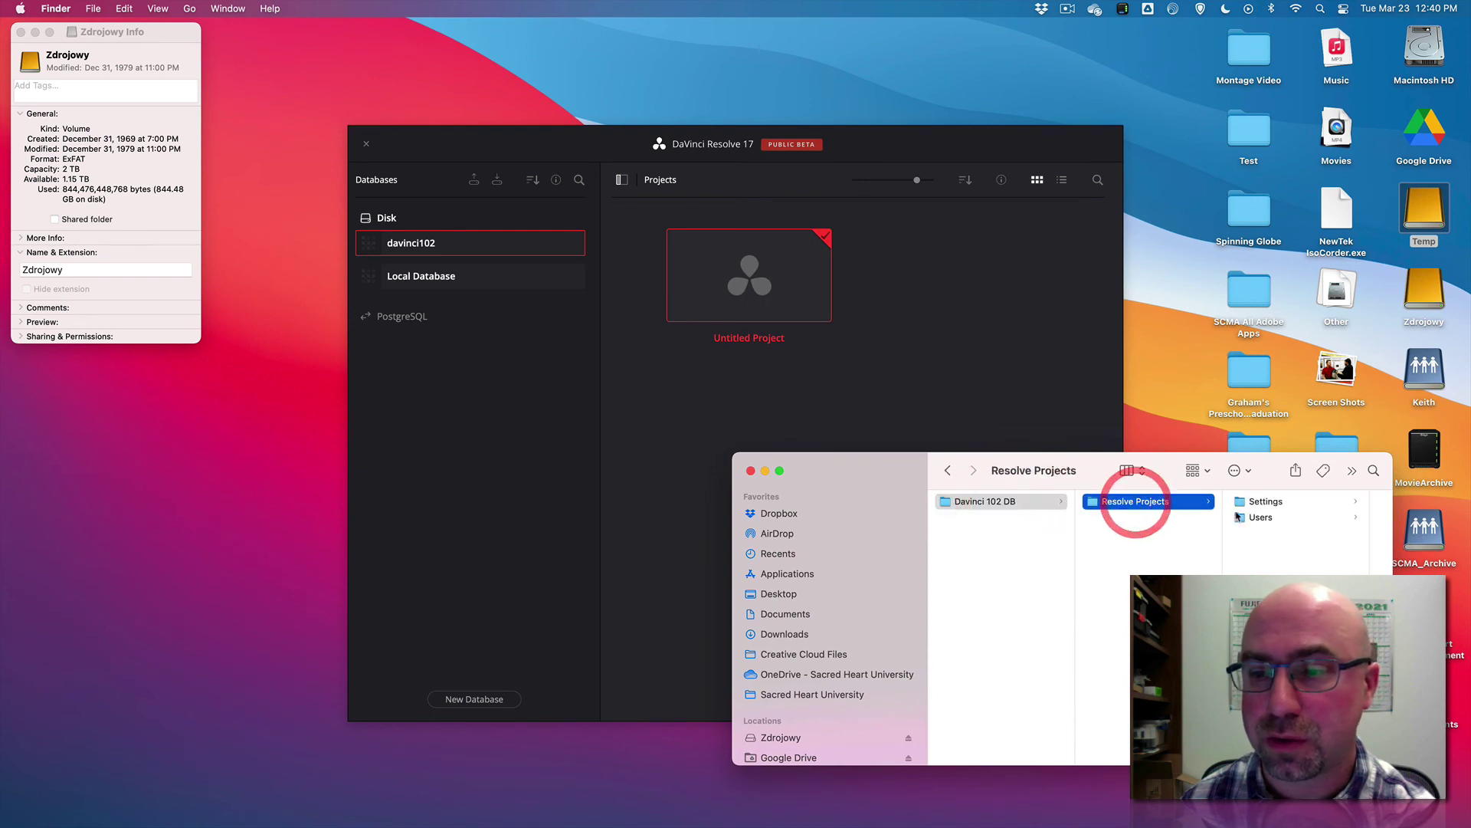
pyautogui.click(1264, 501)
pyautogui.click(1200, 517)
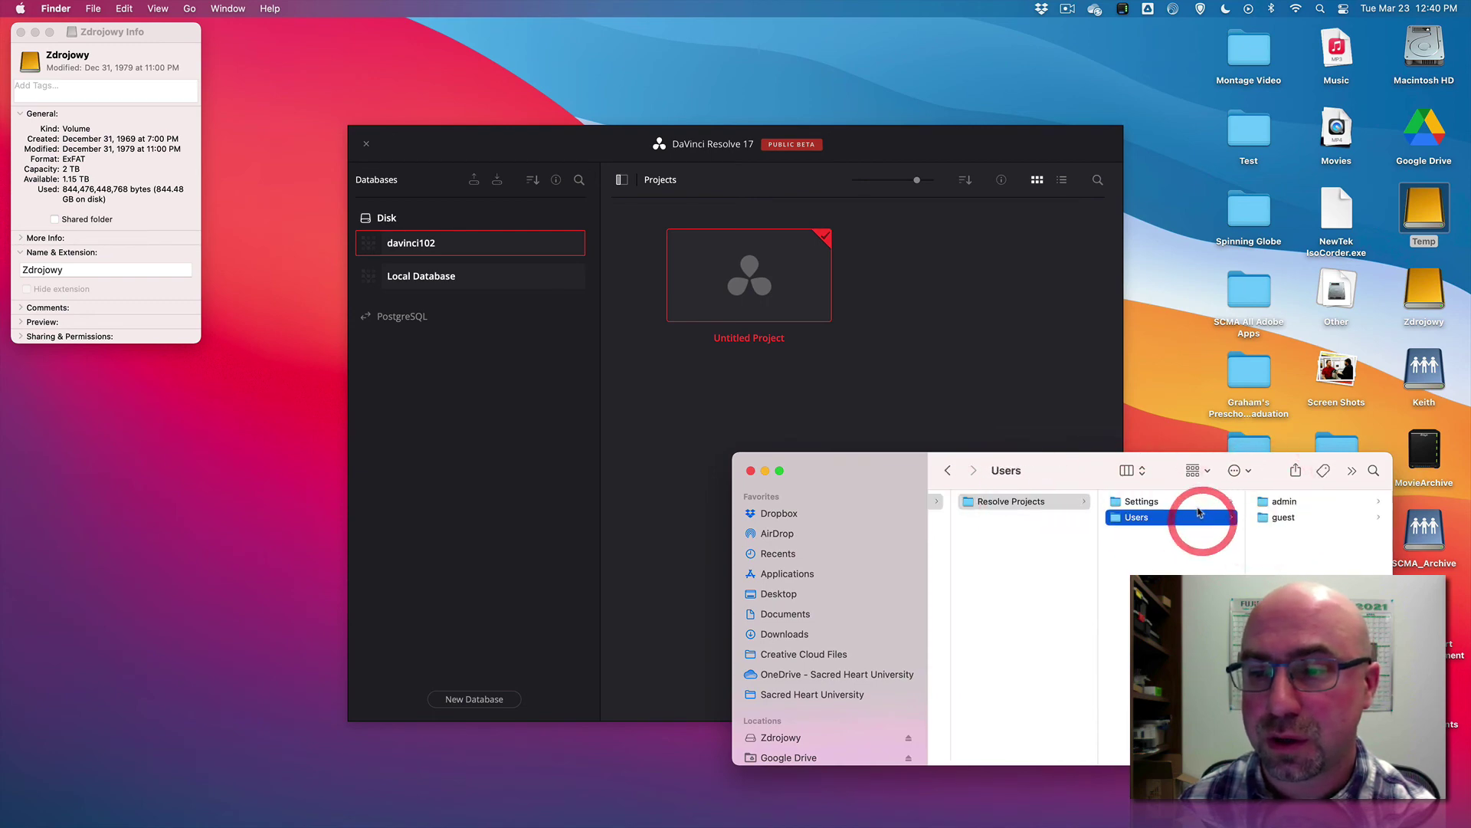
pyautogui.click(1194, 501)
pyautogui.click(1039, 501)
pyautogui.click(935, 503)
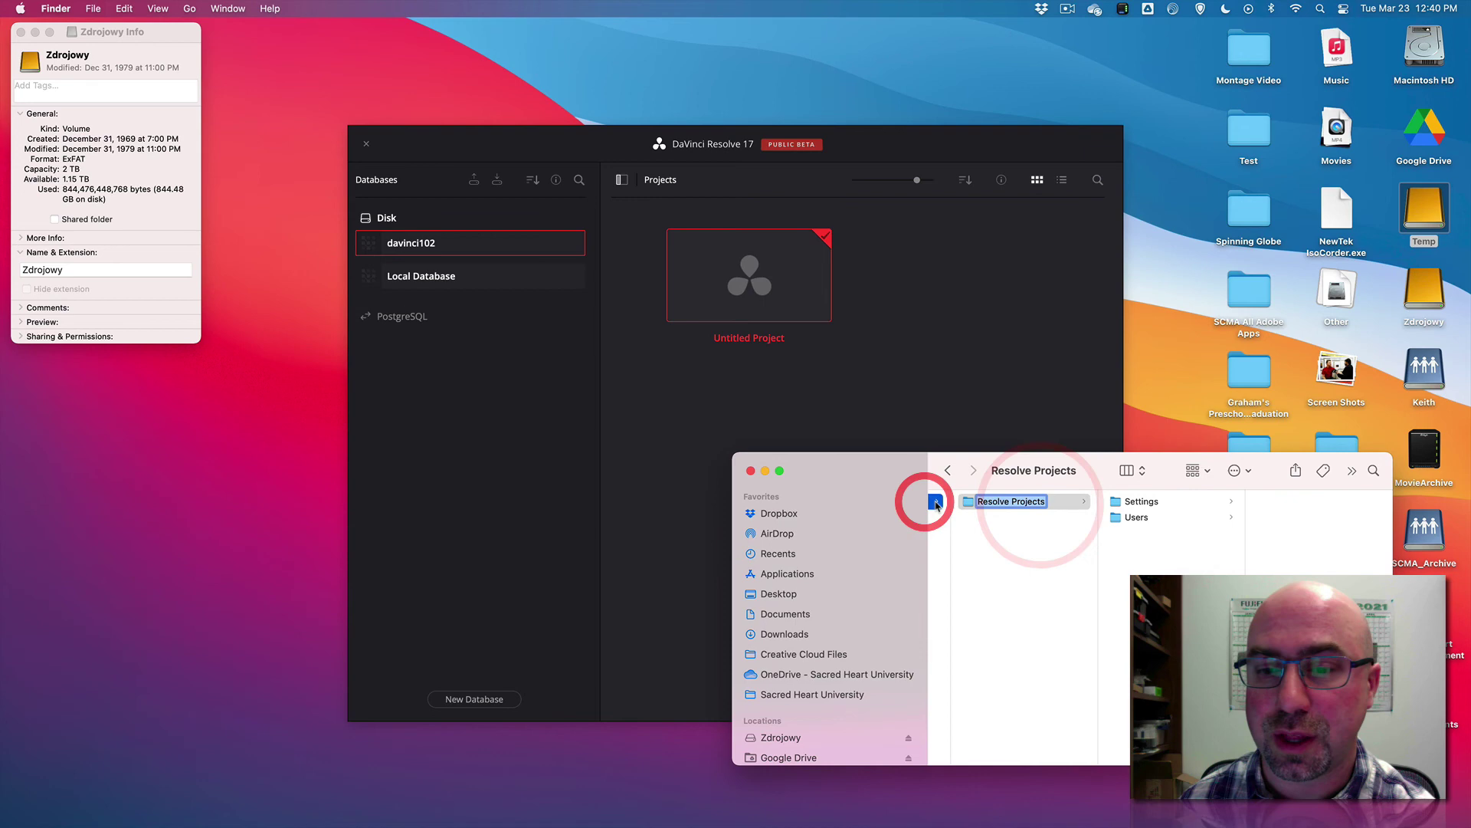
pyautogui.click(750, 470)
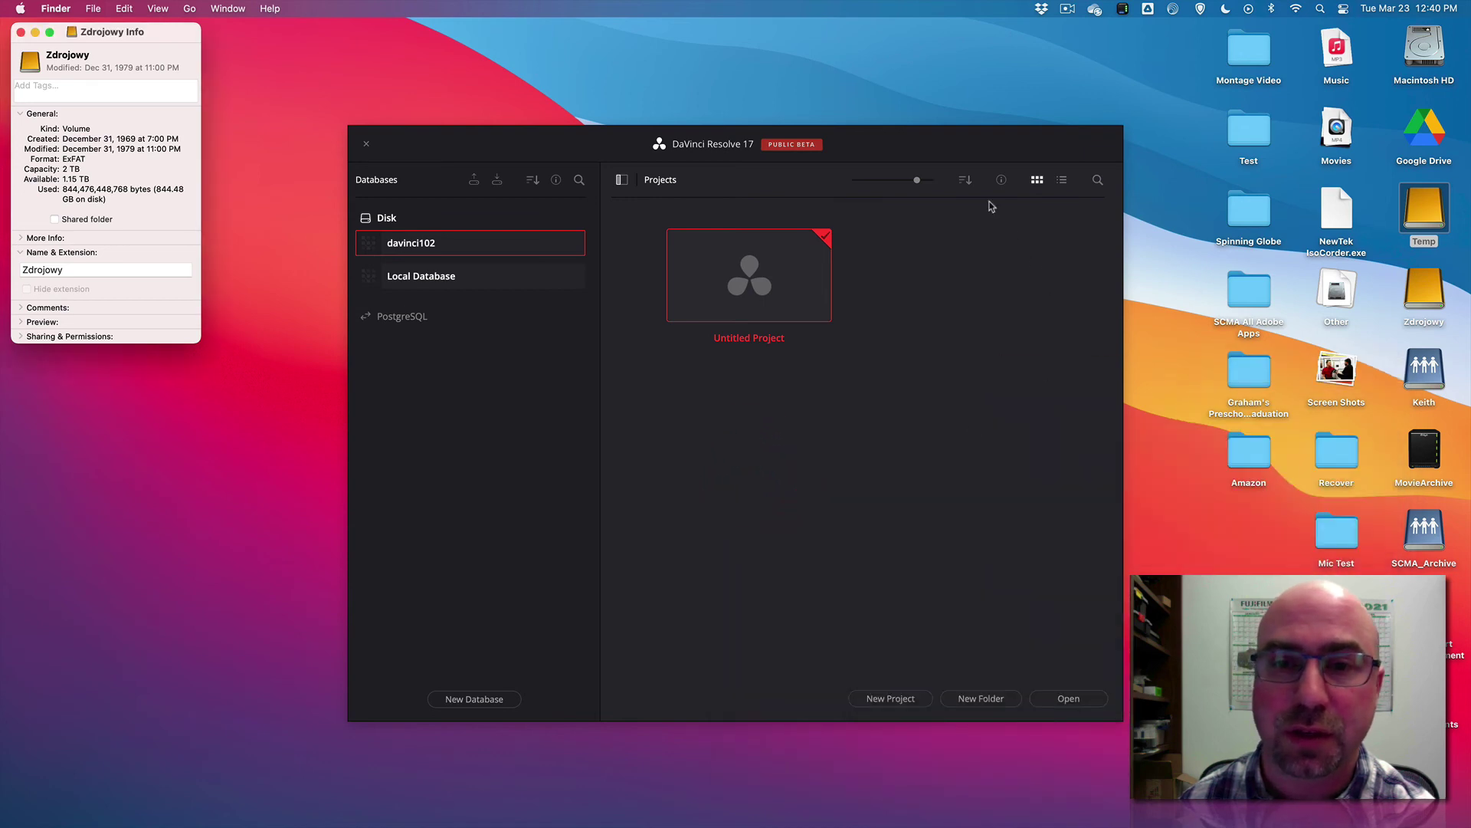
pyautogui.moveTo(952, 150); pyautogui.dragTo(910, 135)
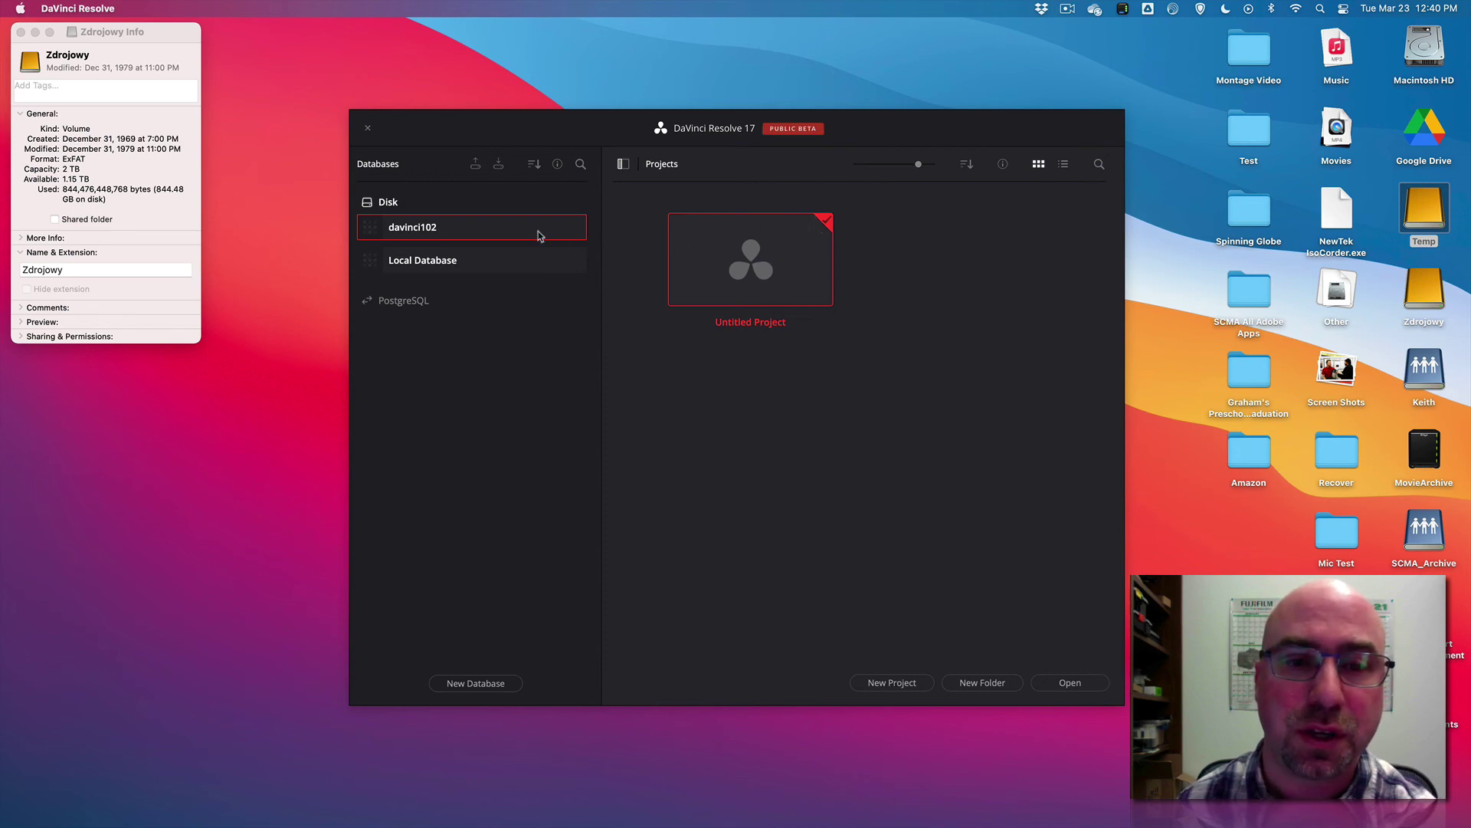
pyautogui.click(467, 263)
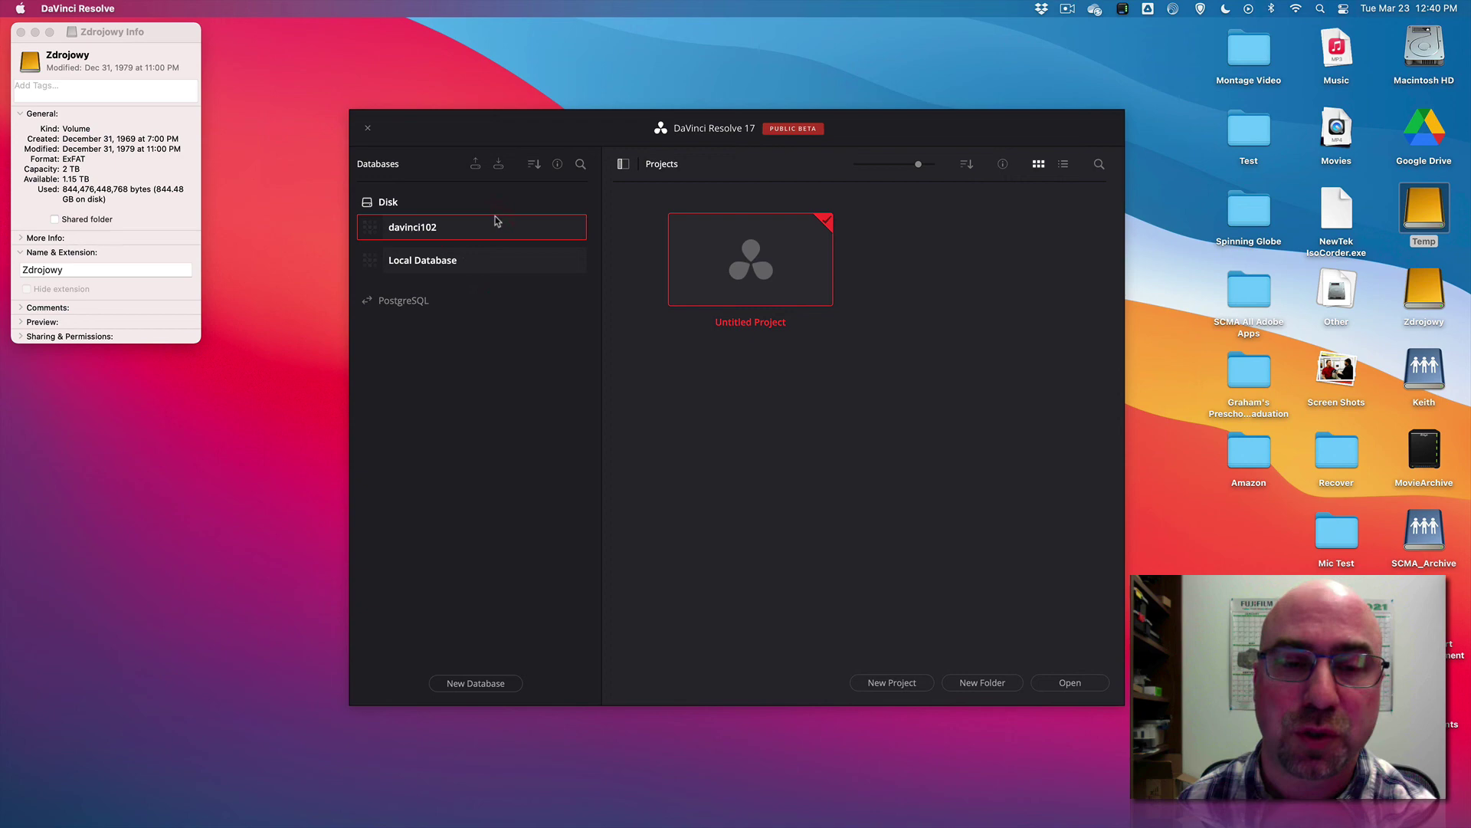
pyautogui.click(494, 260)
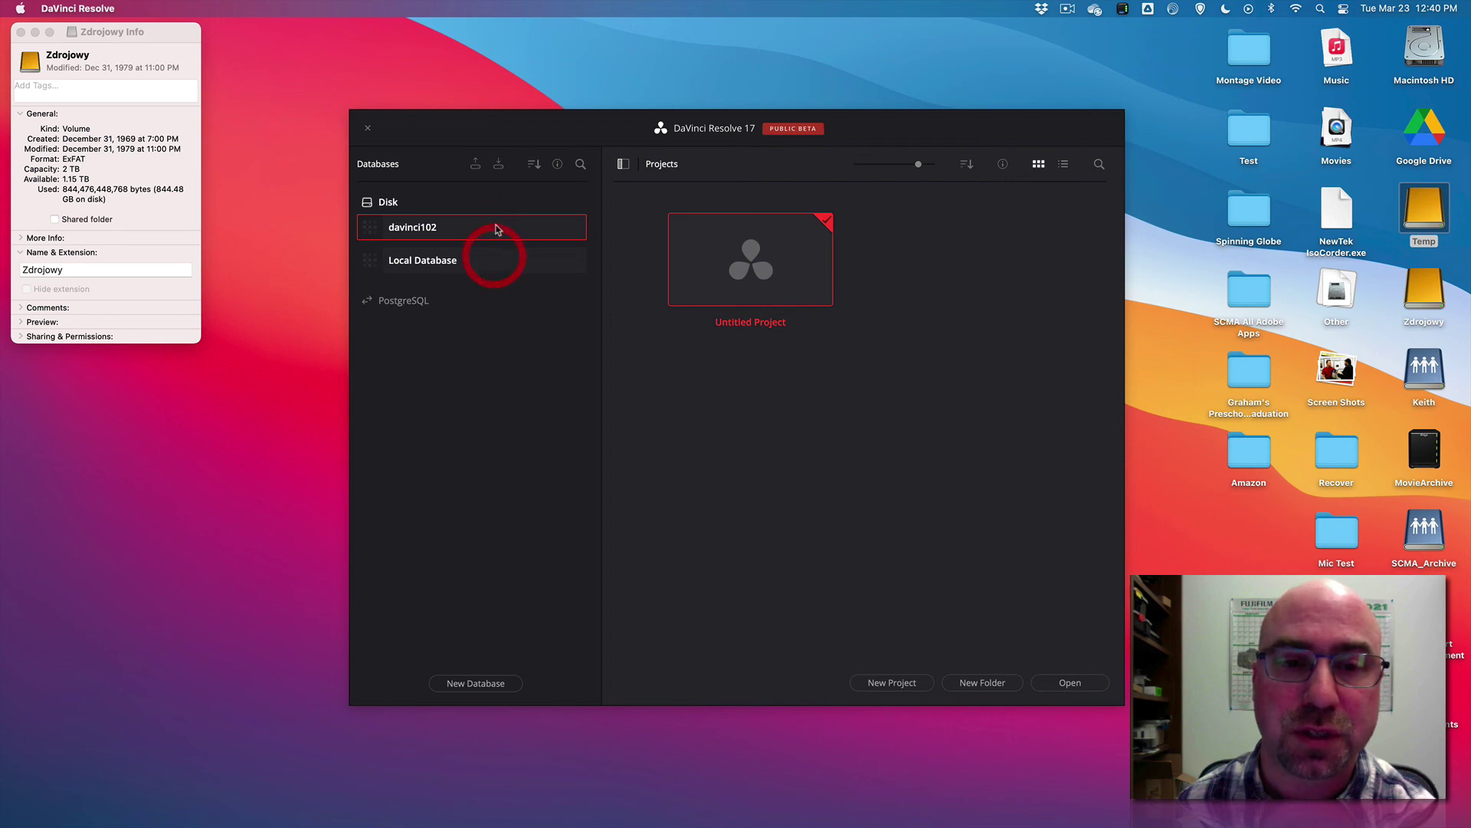
pyautogui.click(377, 230)
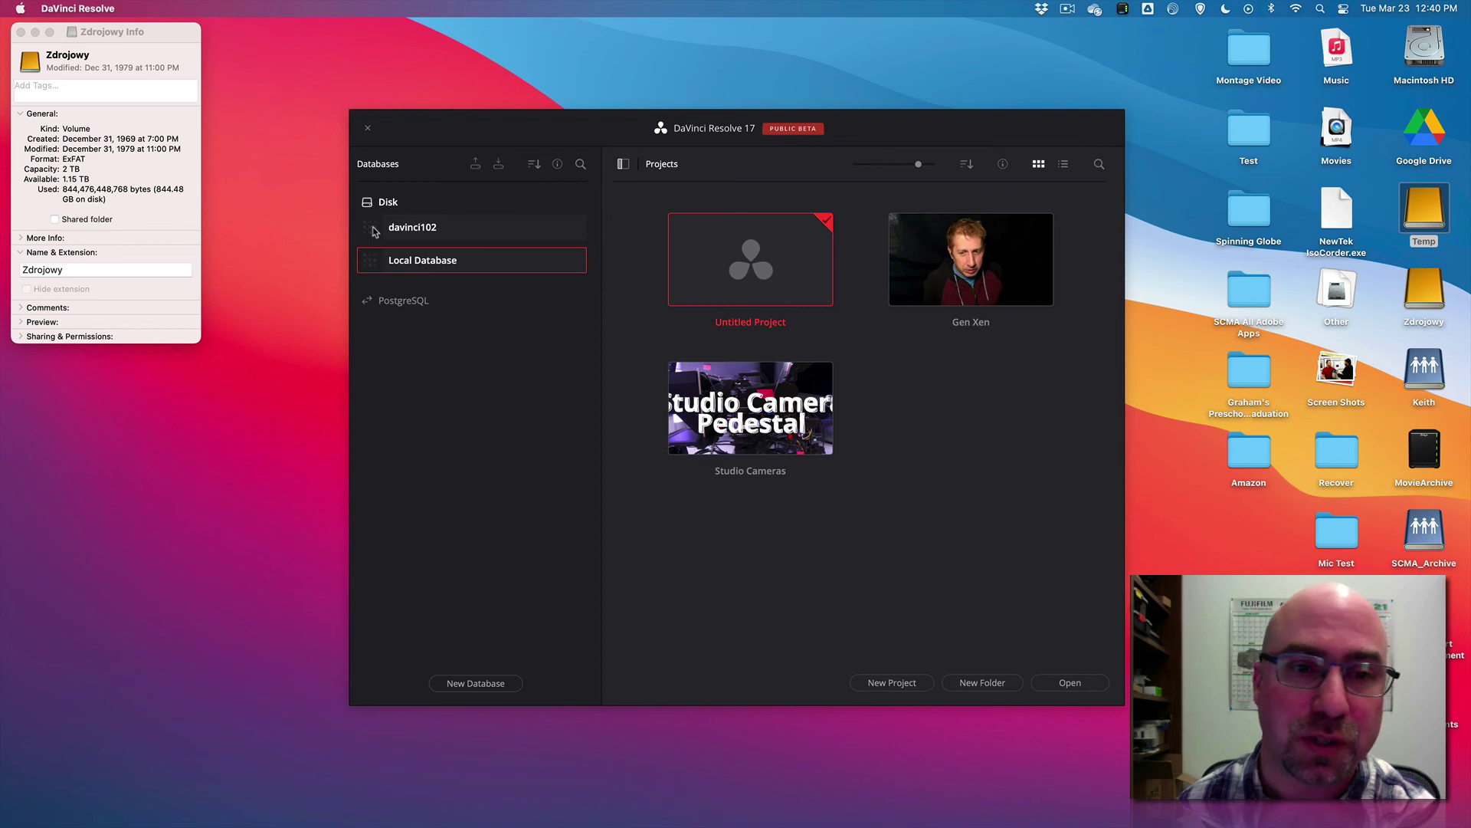
pyautogui.click(375, 230)
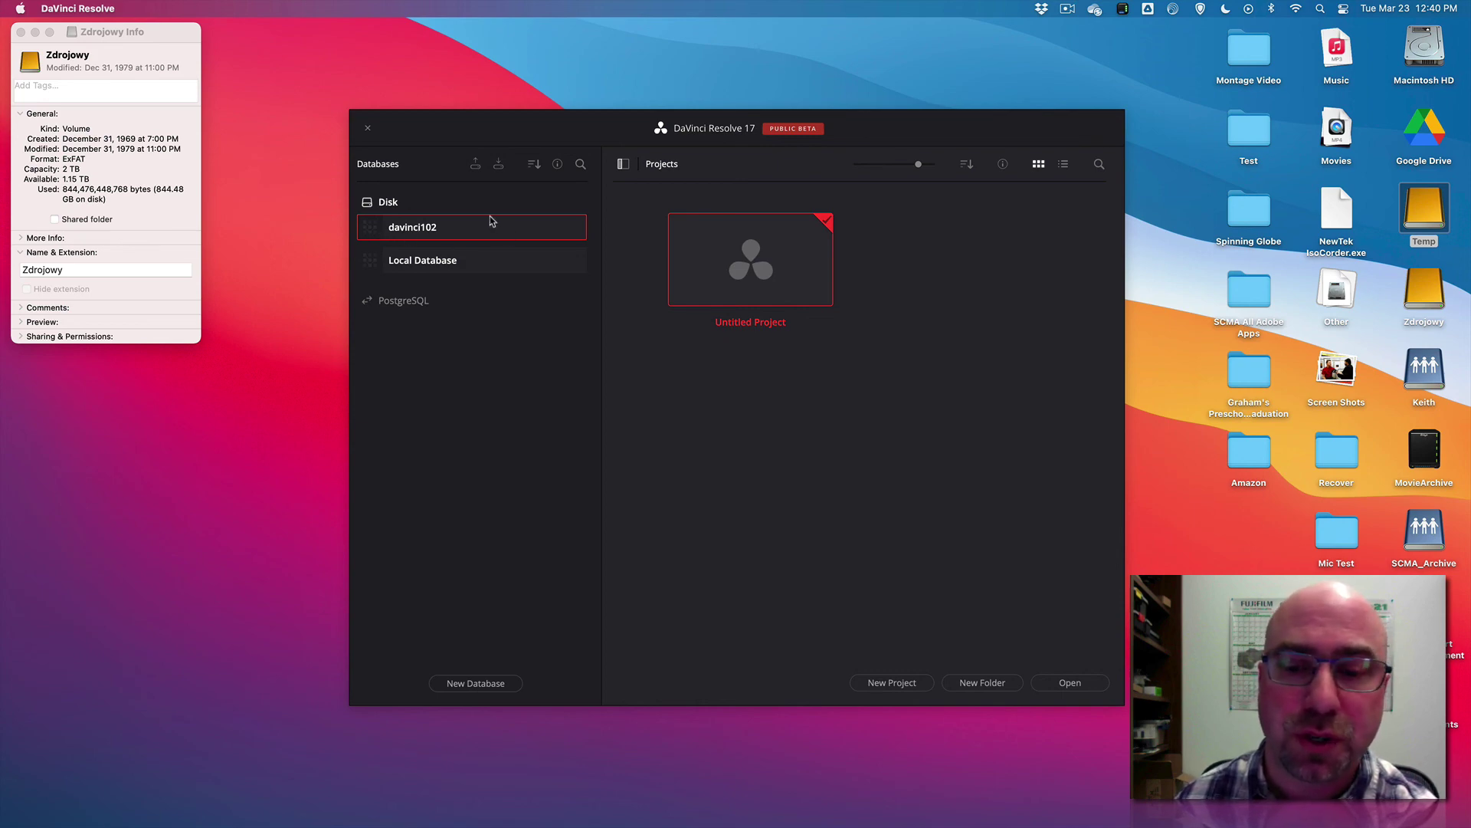
pyautogui.moveTo(620, 131); pyautogui.dragTo(613, 134)
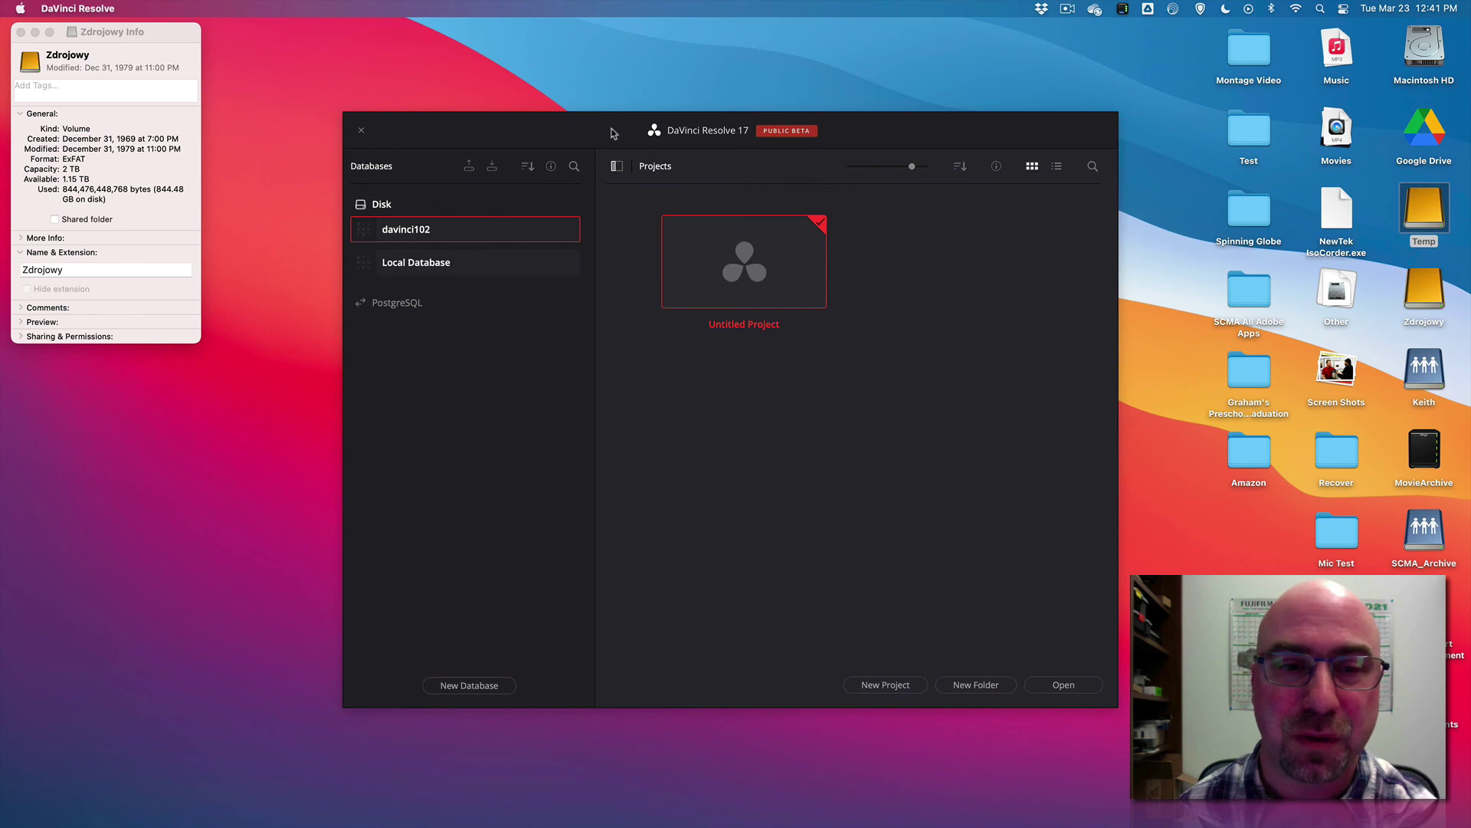